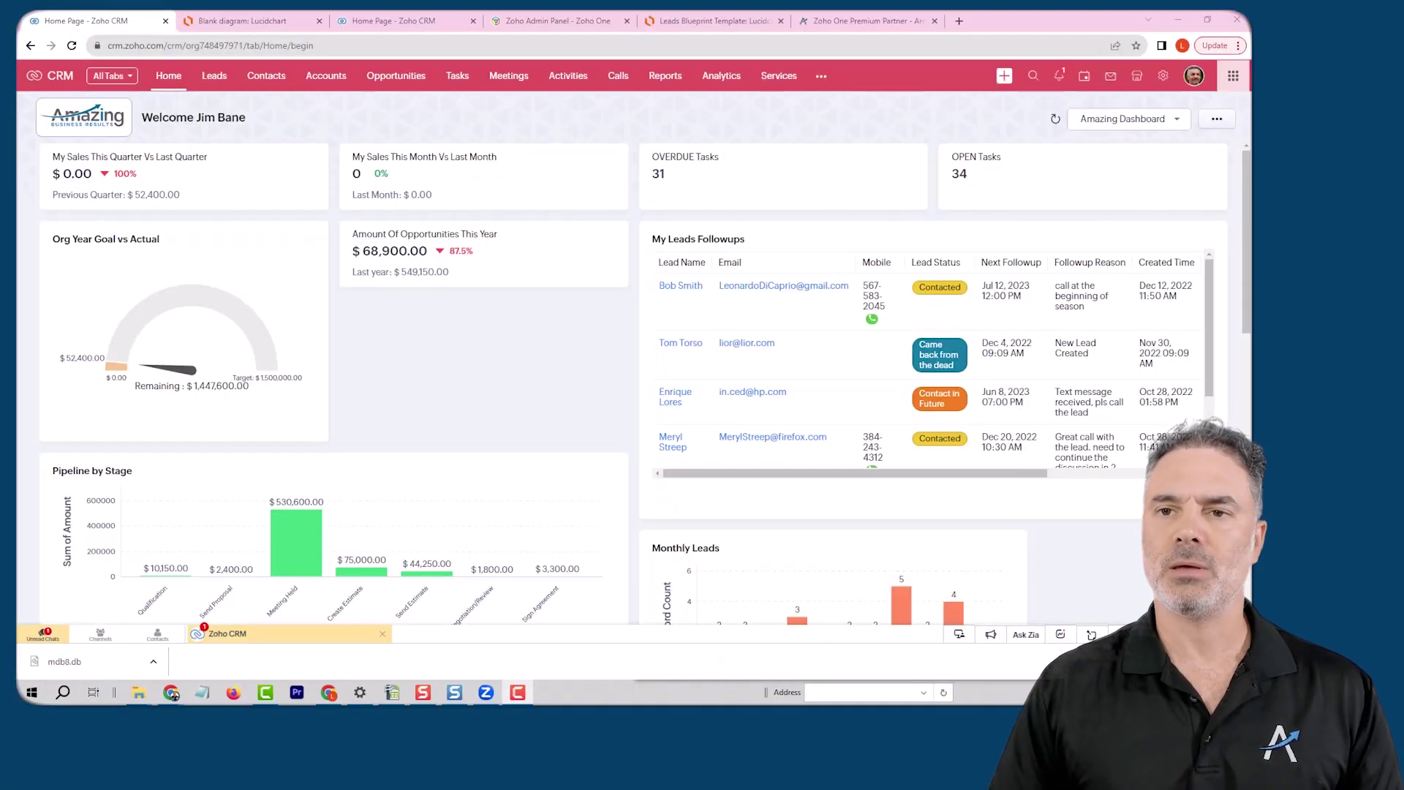
pyautogui.click(267, 21)
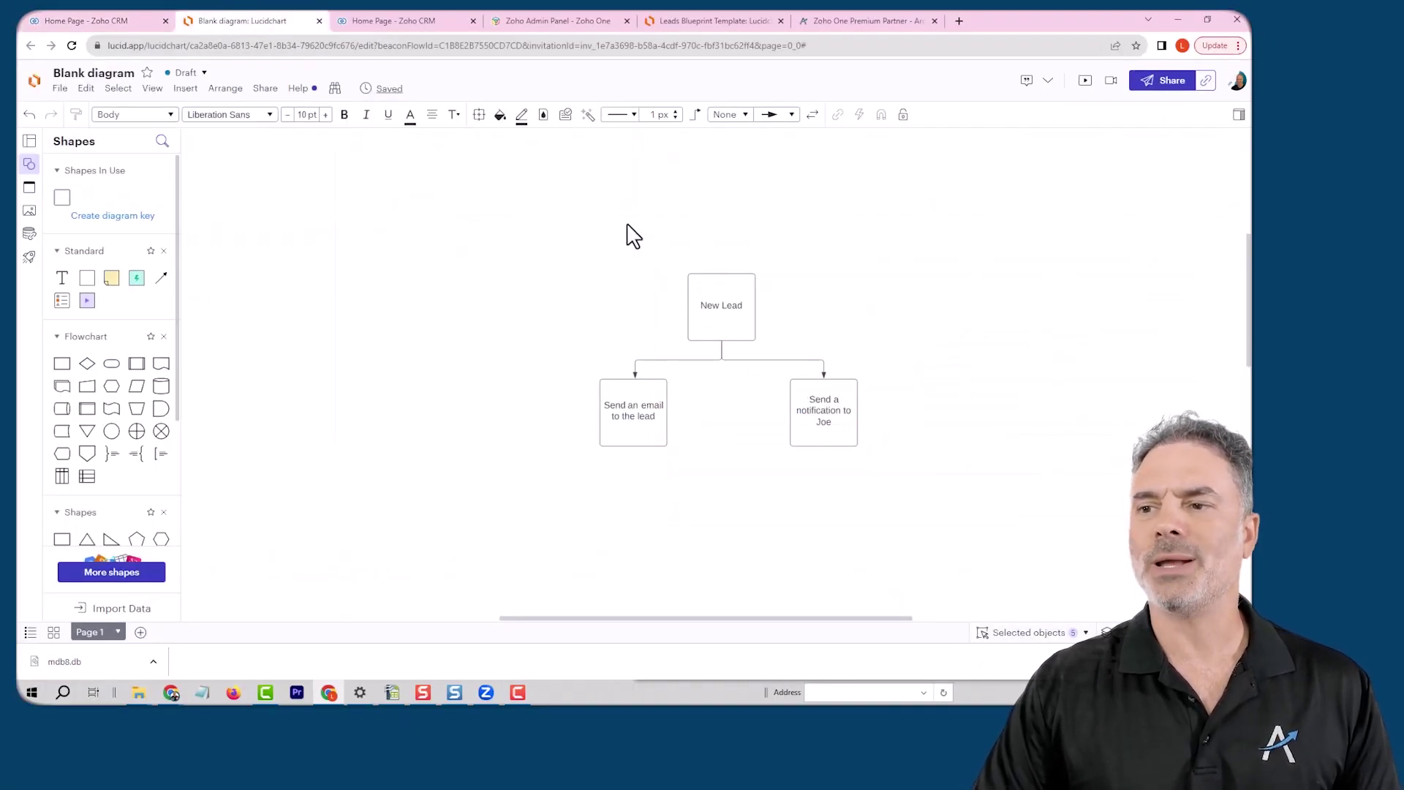
pyautogui.moveTo(627, 223); pyautogui.dragTo(758, 332)
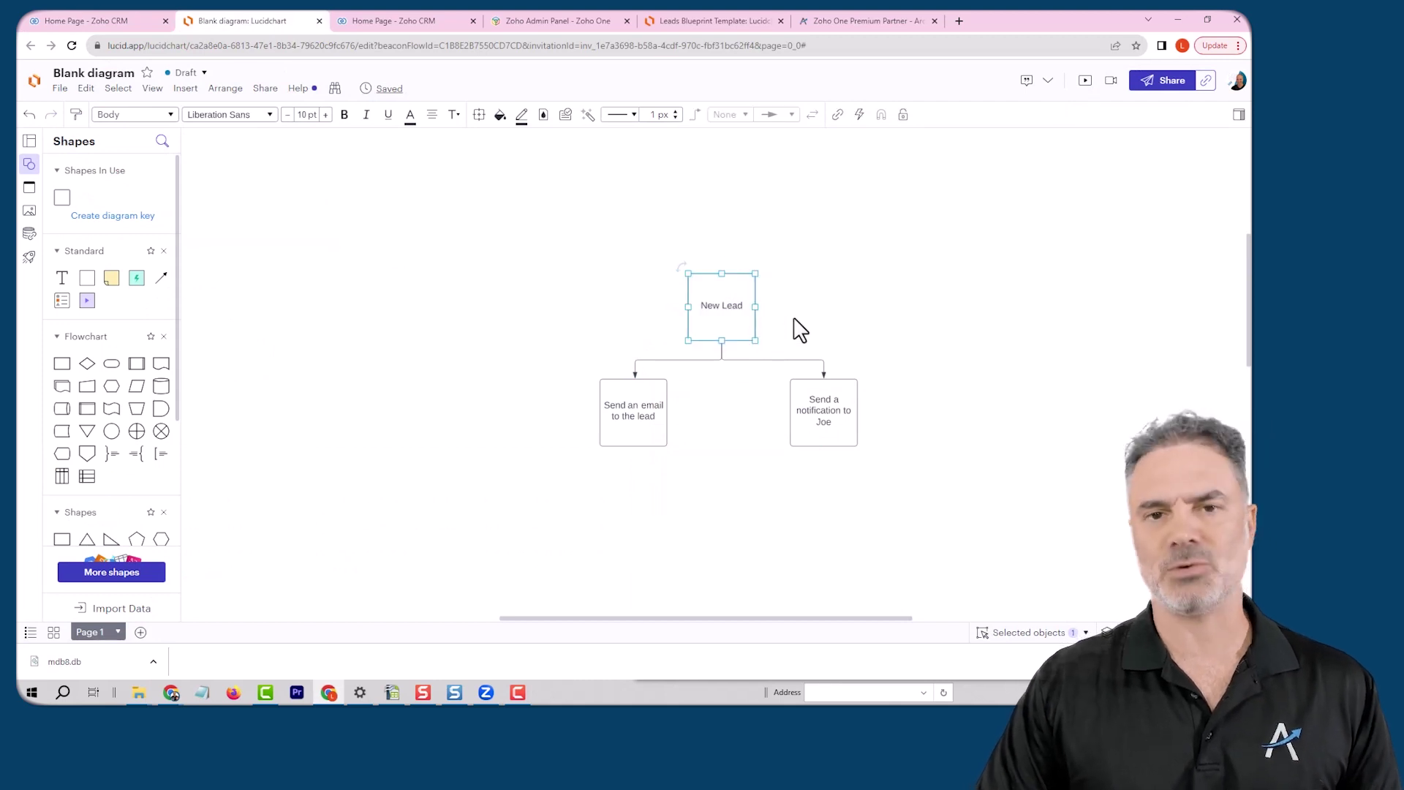
pyautogui.click(841, 320)
pyautogui.moveTo(639, 238); pyautogui.dragTo(802, 326)
pyautogui.click(843, 316)
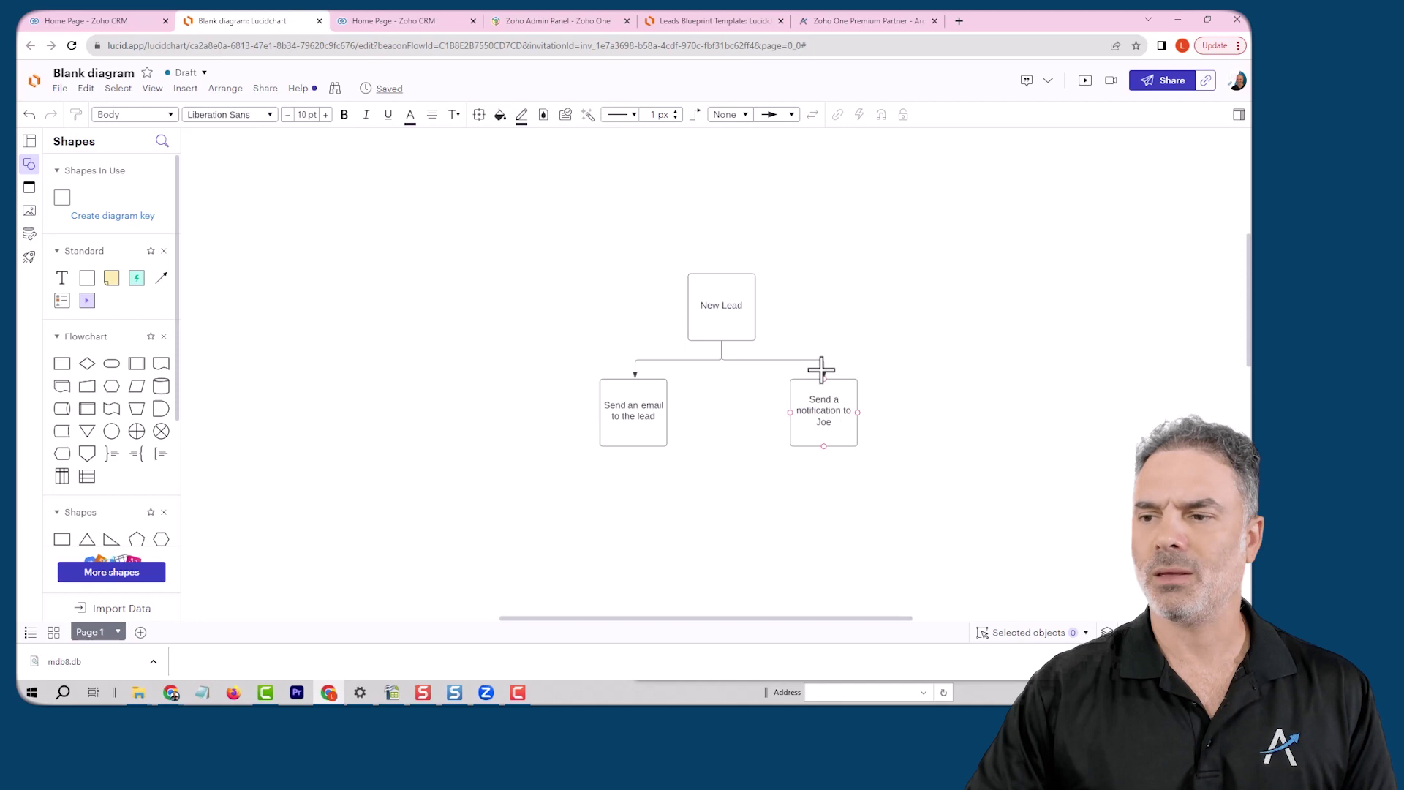
# Step: Finish the right-hand box edit to 'Send a notification to the sales group' and return to the Zoho CRM home page
pyautogui.scroll(-3, 840, 395)
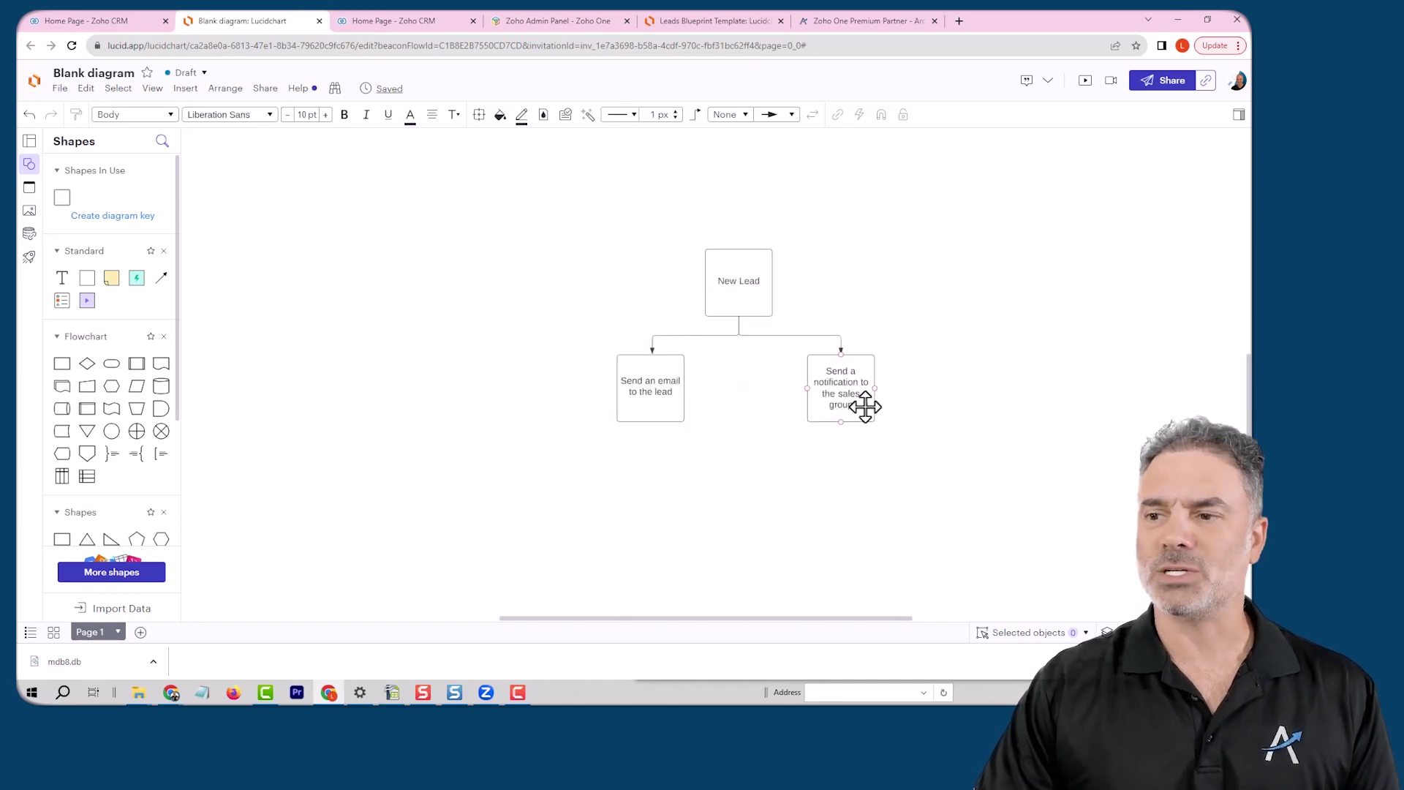
pyautogui.scroll(2, 870, 417)
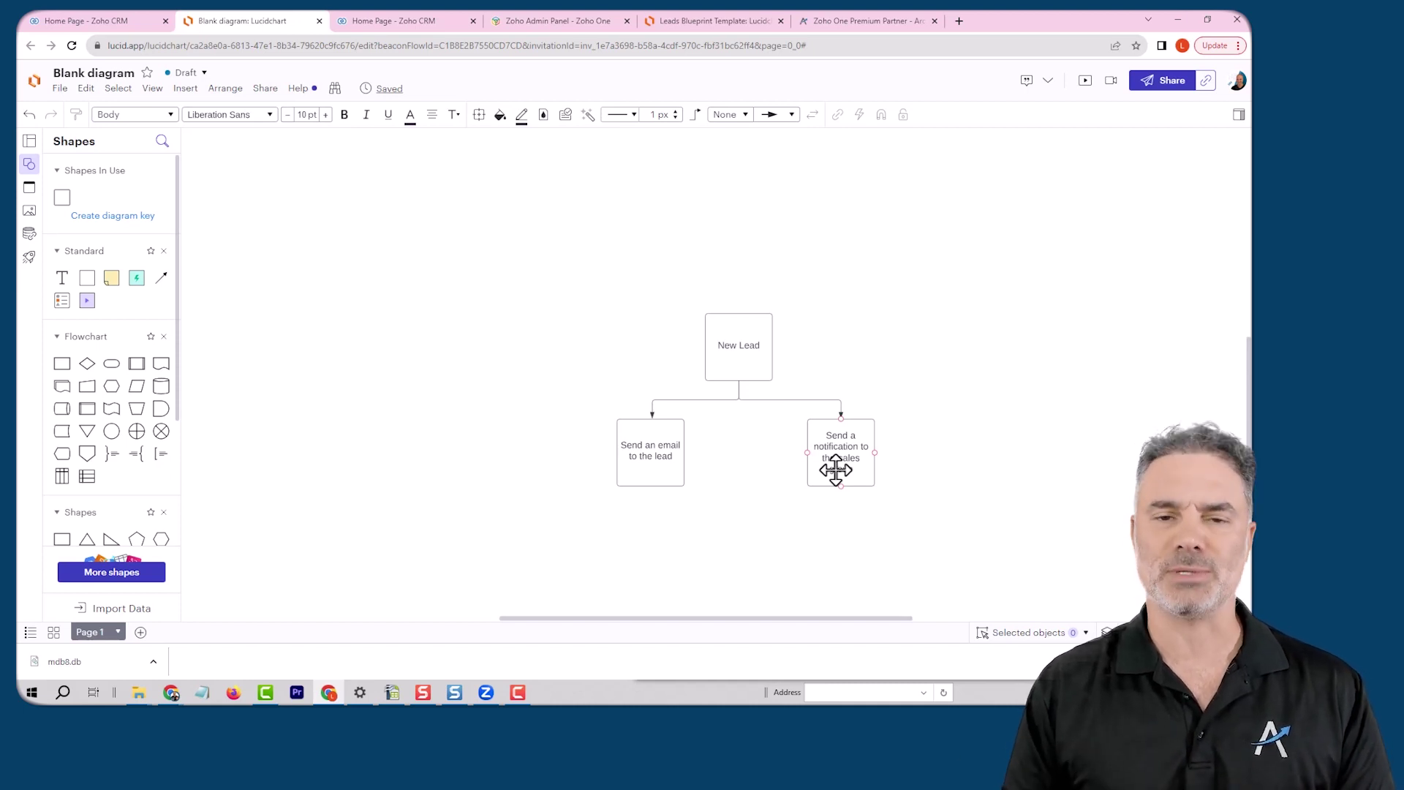
pyautogui.click(814, 375)
pyautogui.click(88, 21)
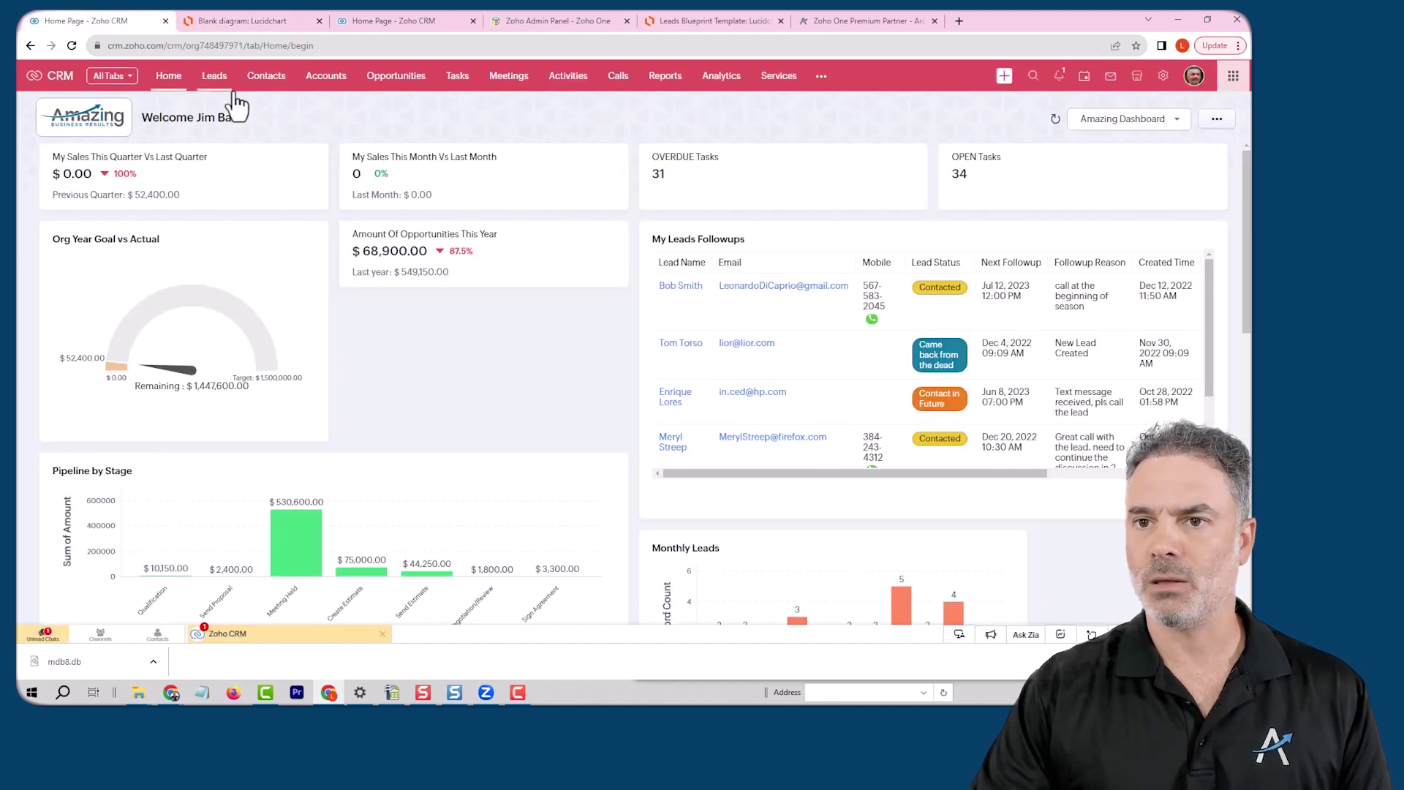
# Step: Under Setup > Users > Groups, create a group named 'Sales' with the second user as its member
pyautogui.click(1164, 76)
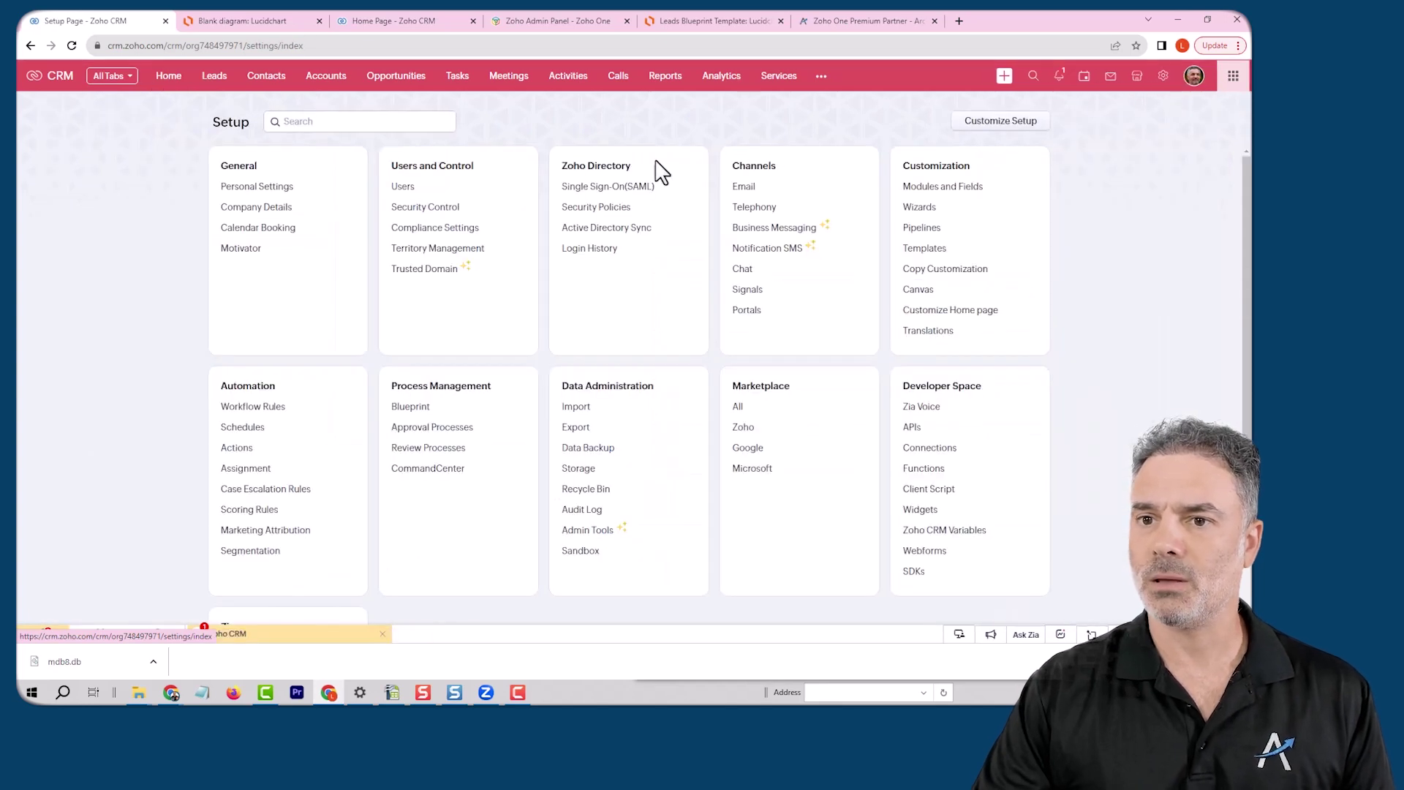
pyautogui.click(403, 188)
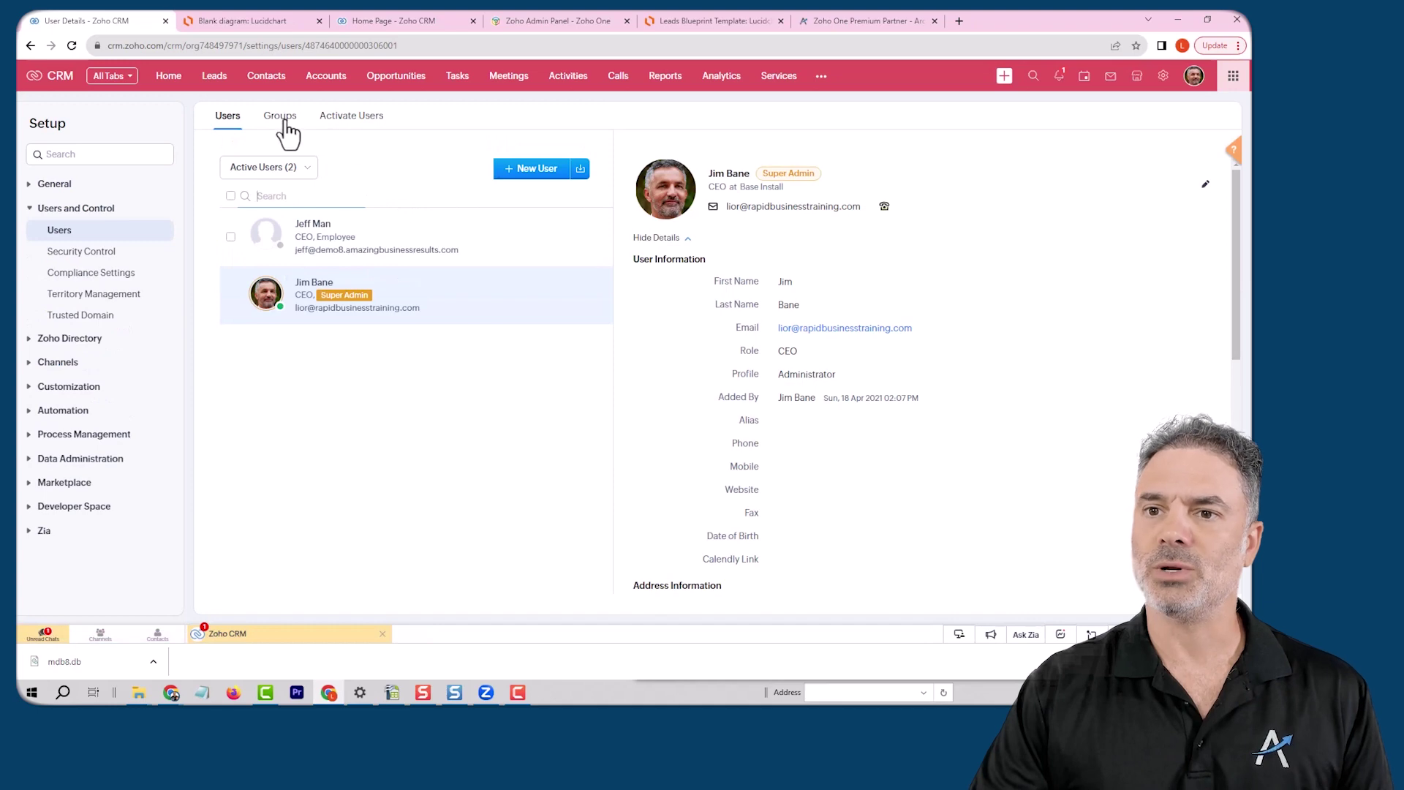
pyautogui.click(280, 117)
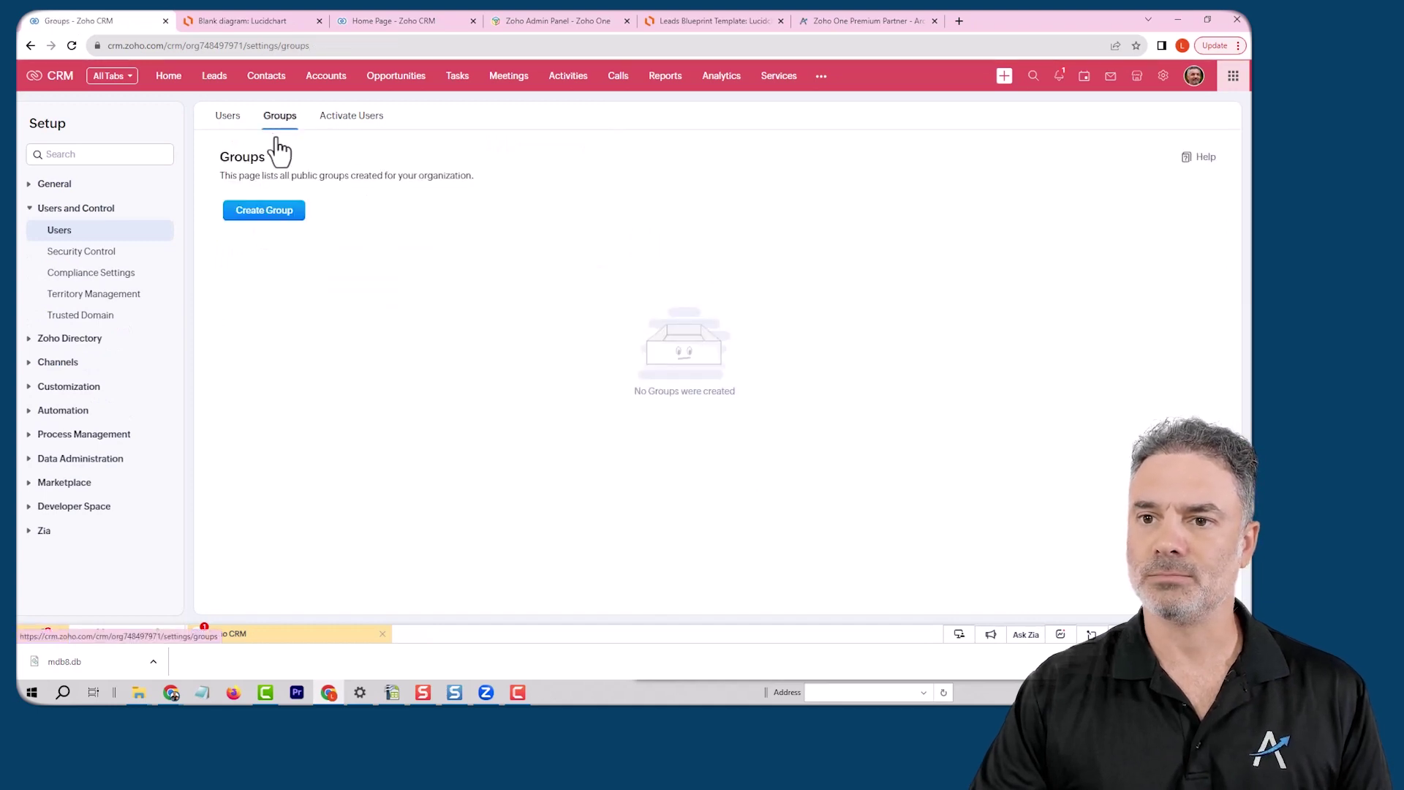
pyautogui.click(264, 213)
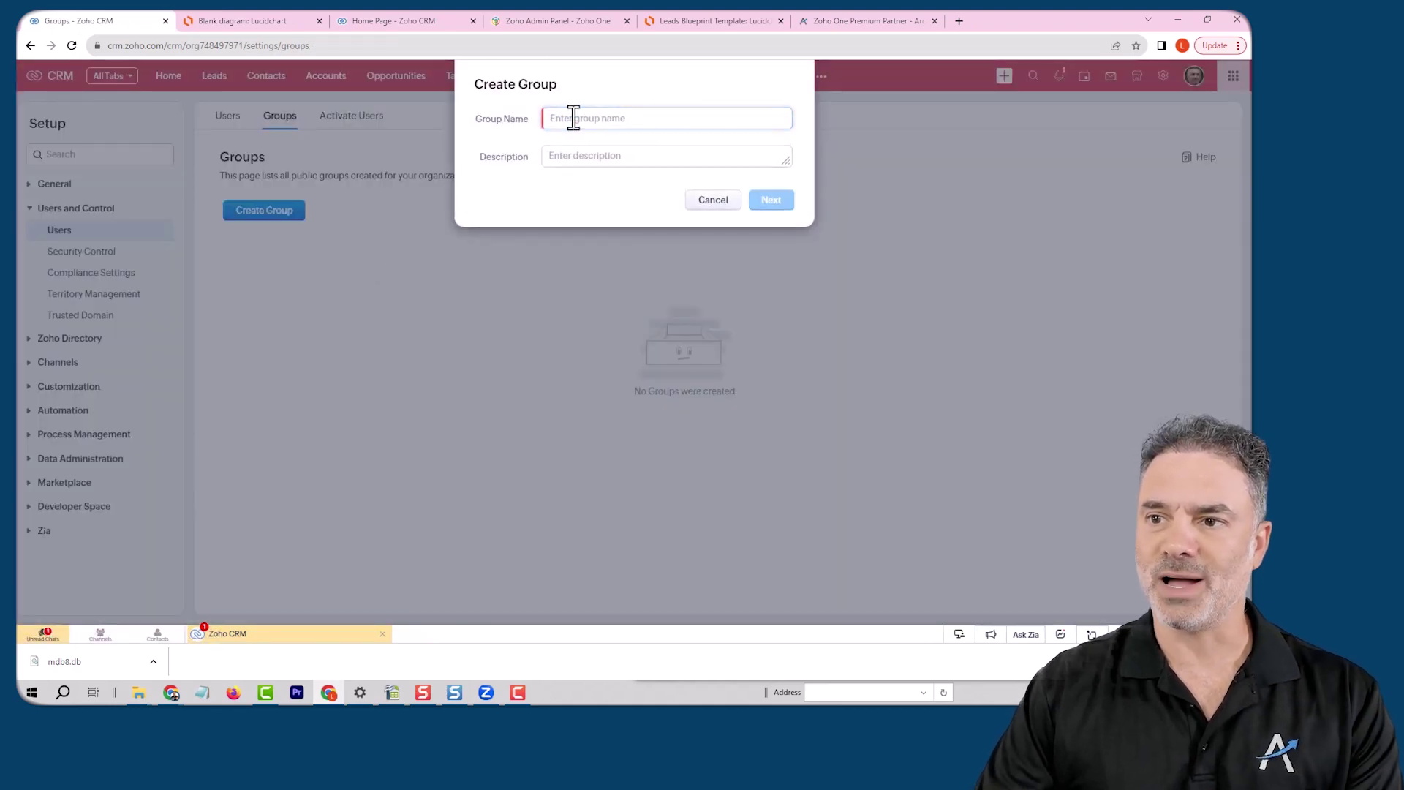
pyautogui.write('Sales')
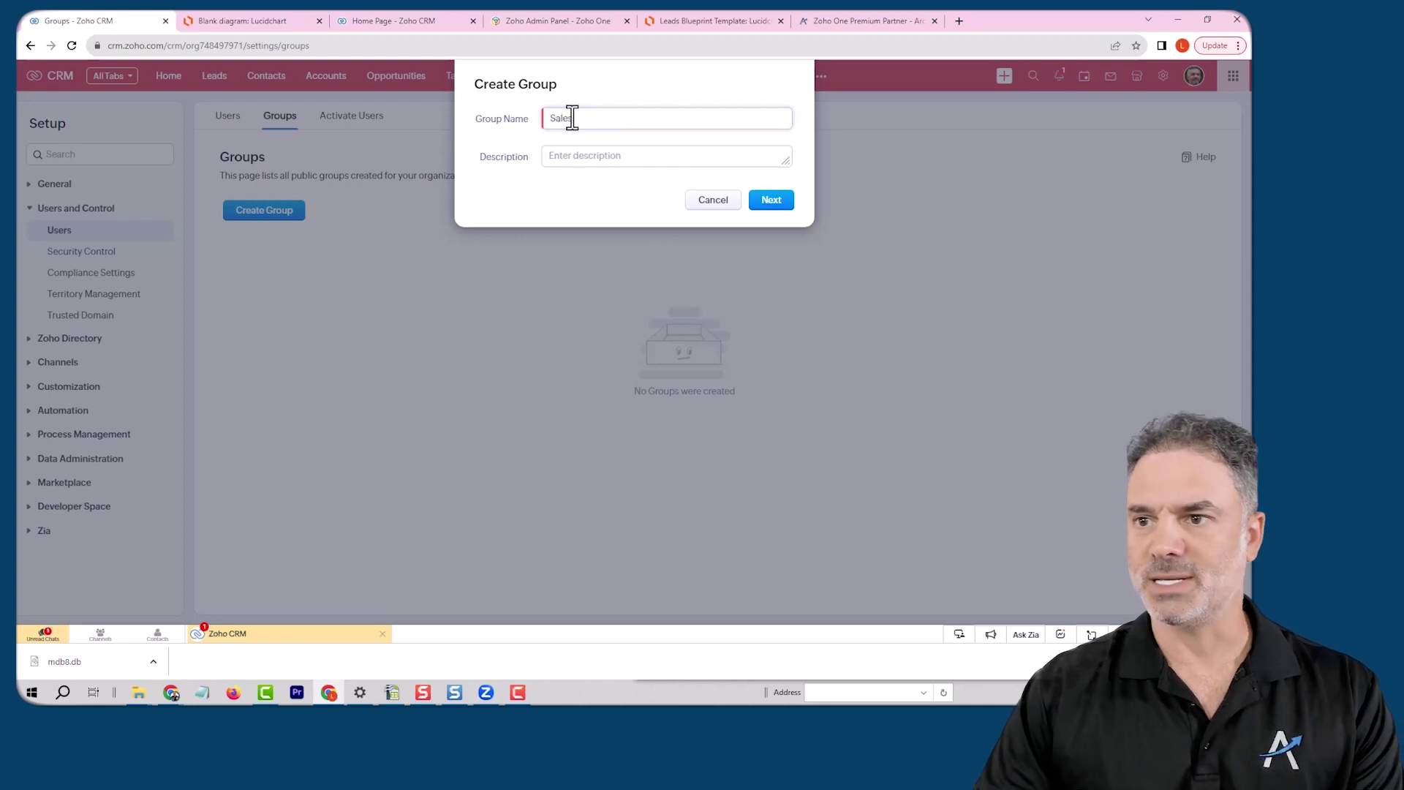
pyautogui.click(772, 202)
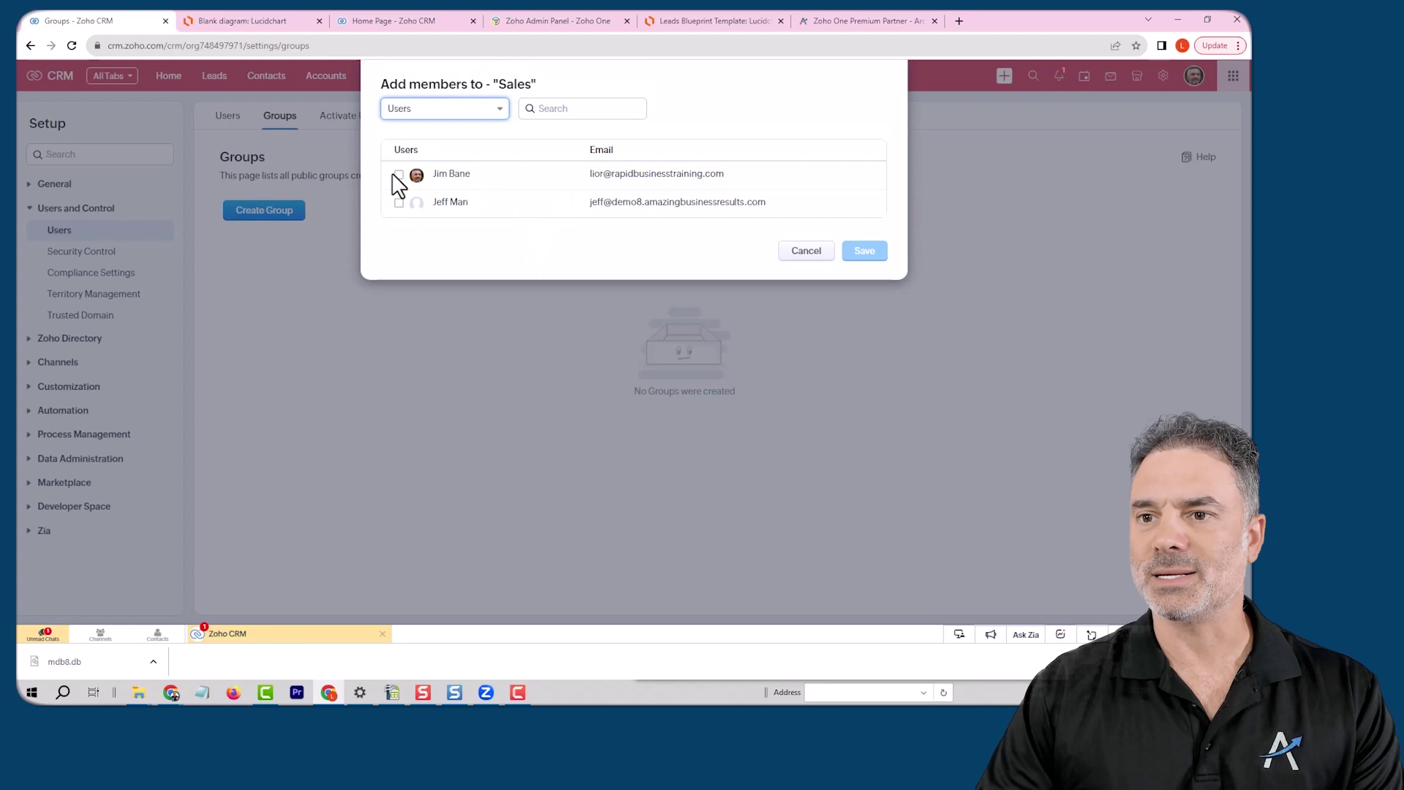
pyautogui.click(398, 203)
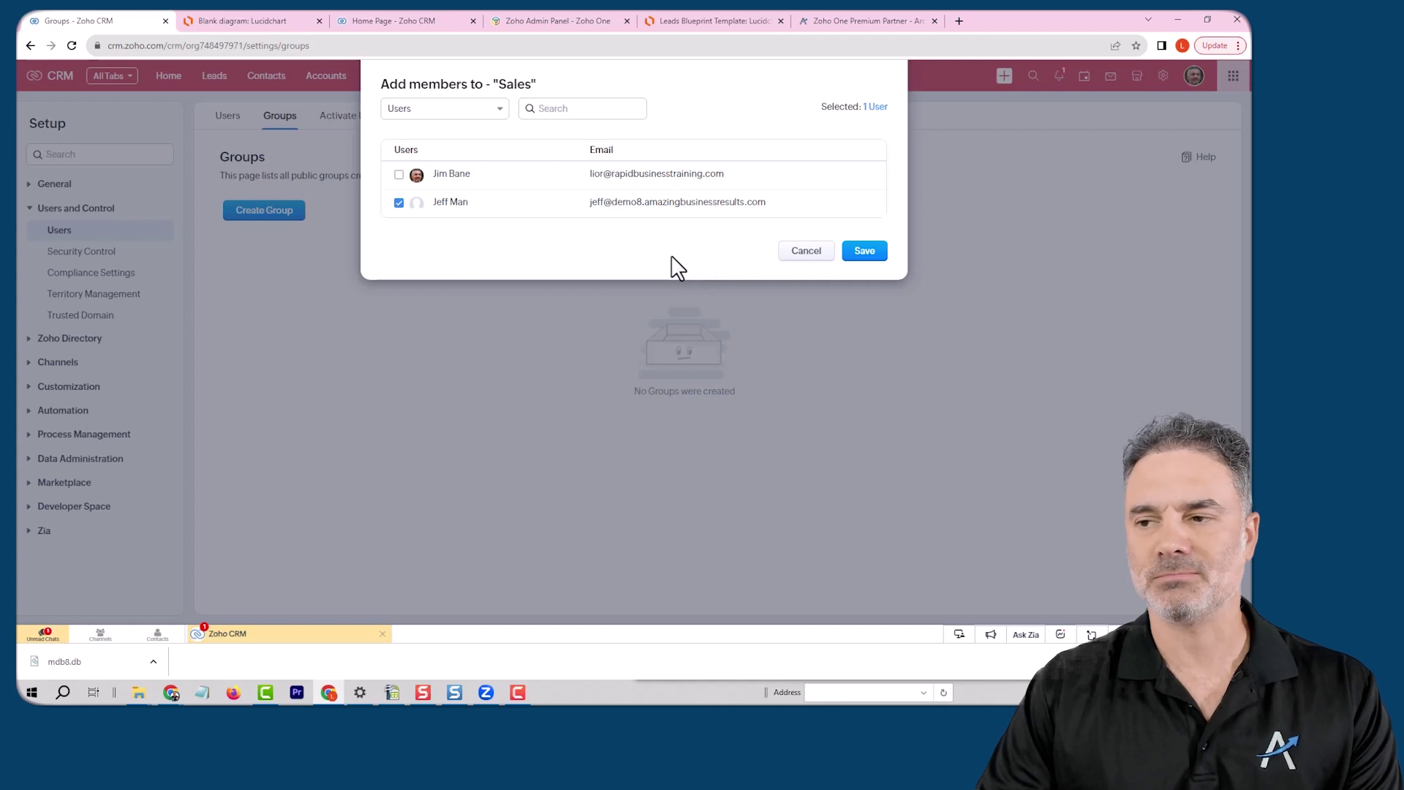
pyautogui.click(865, 252)
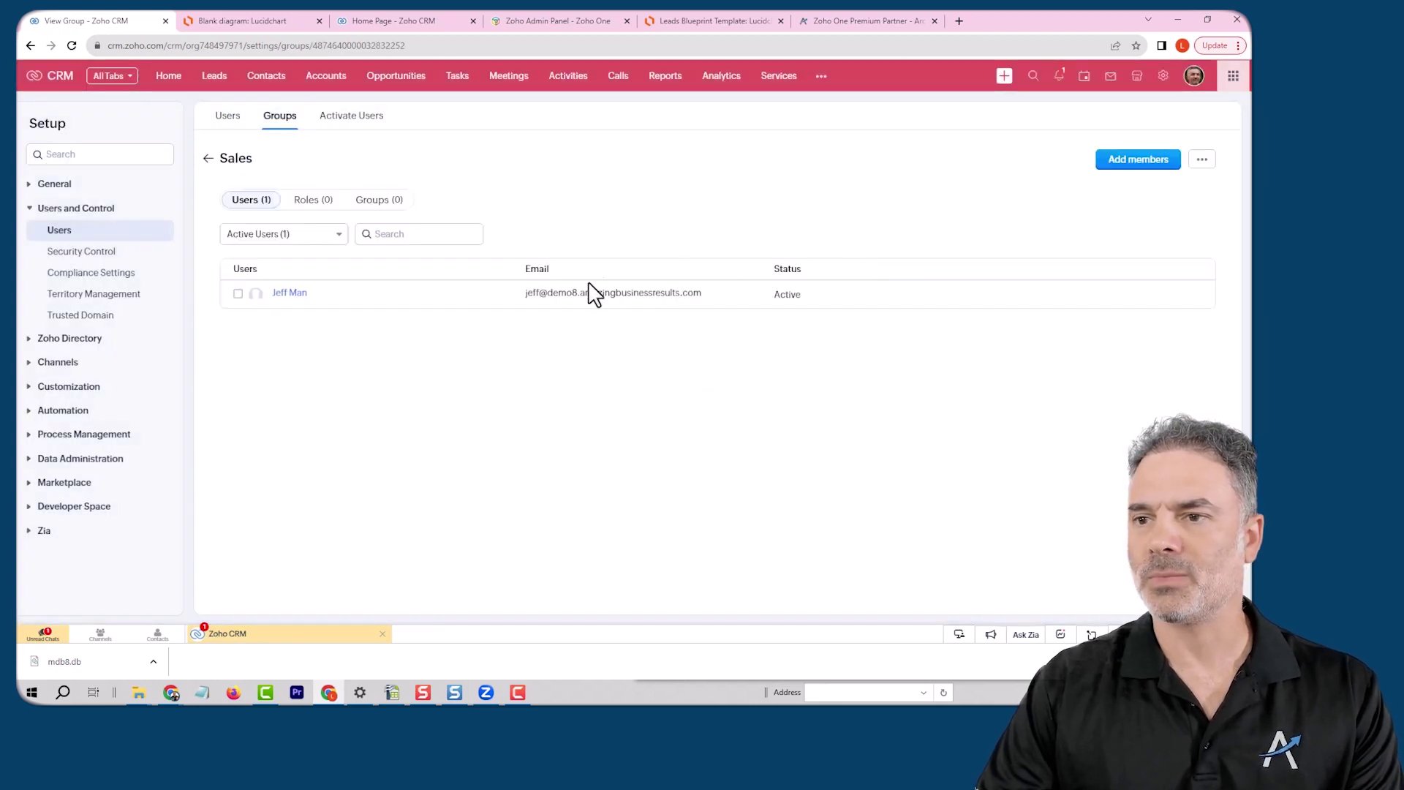
# Step: Open the Convert Lead workflow rule and add an email notification instant action
pyautogui.click(1162, 77)
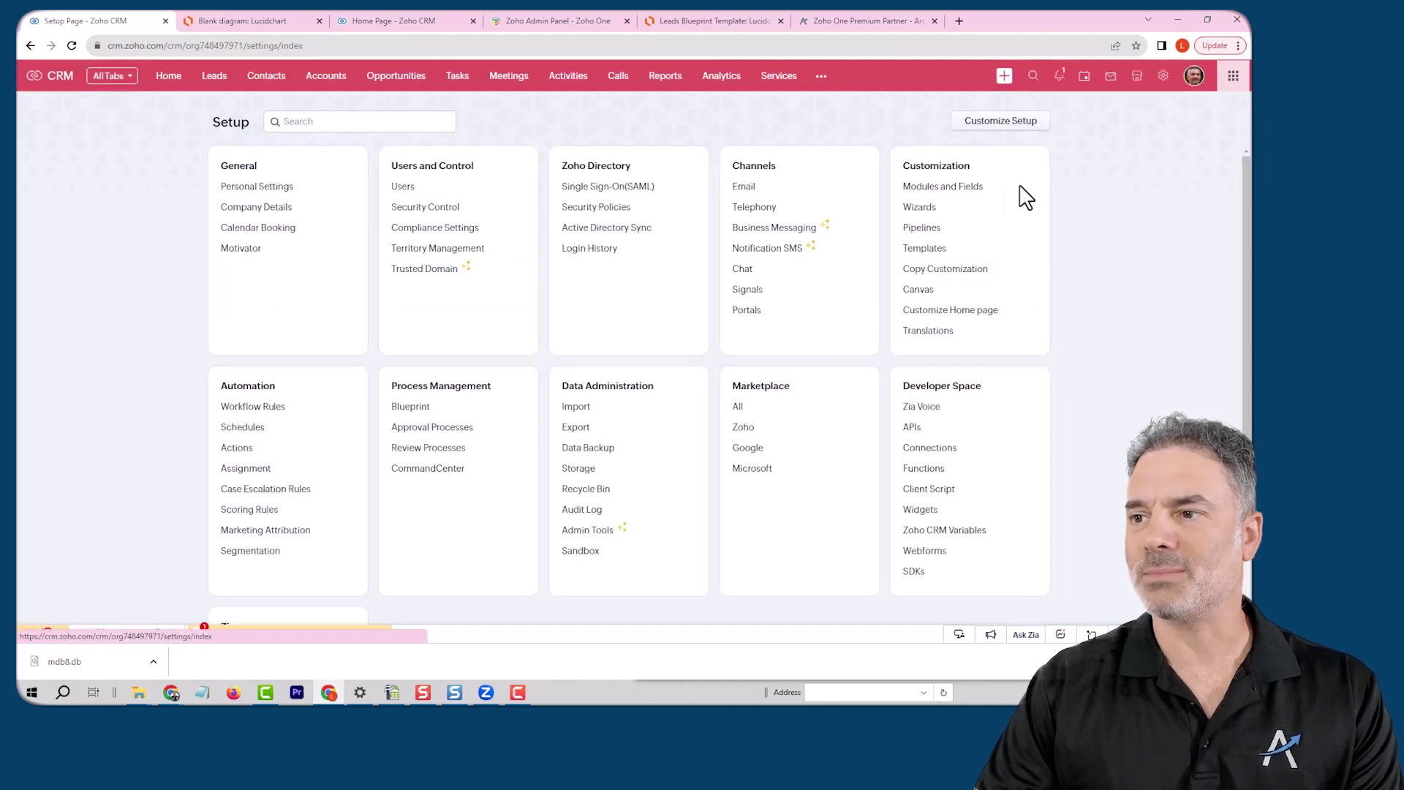
pyautogui.click(272, 407)
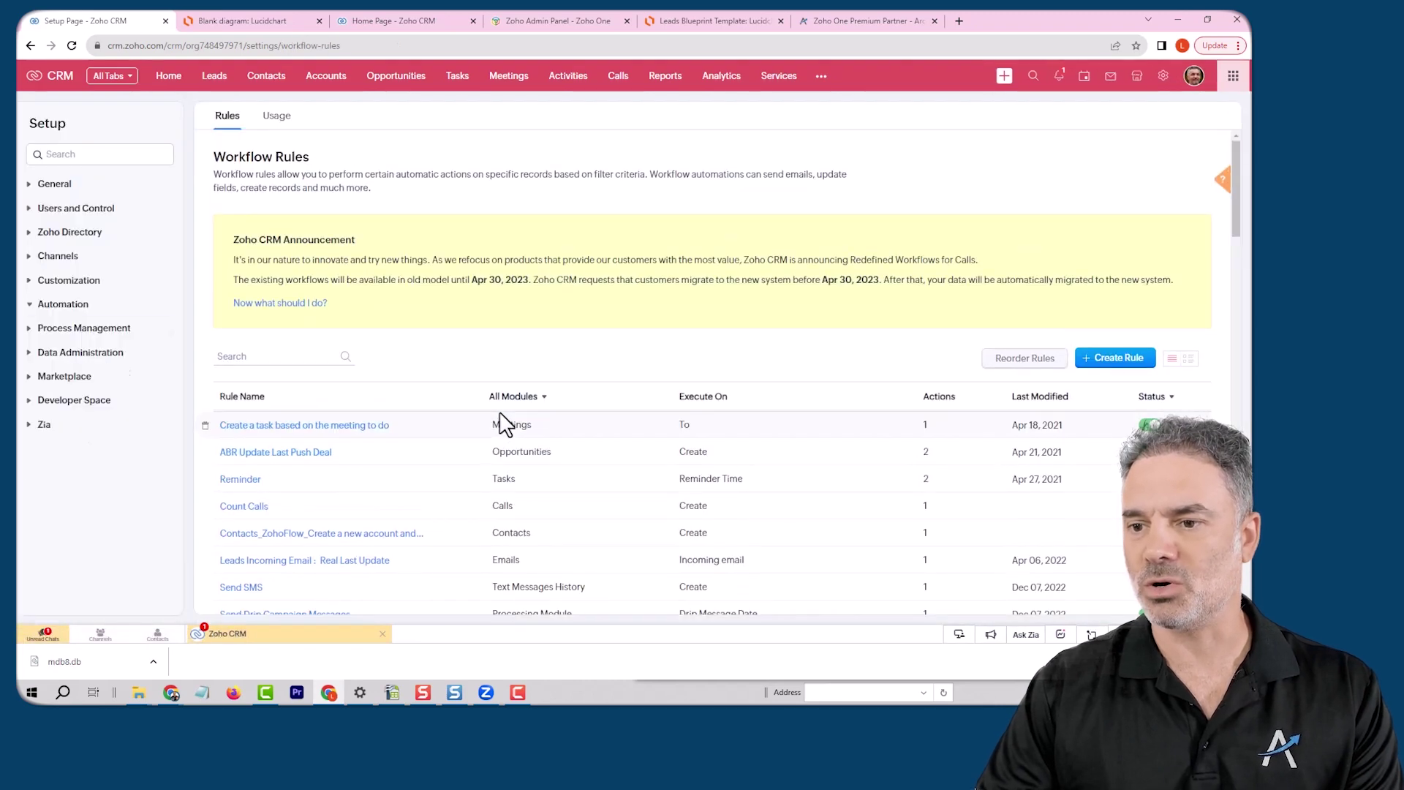
pyautogui.scroll(-4, 504, 424)
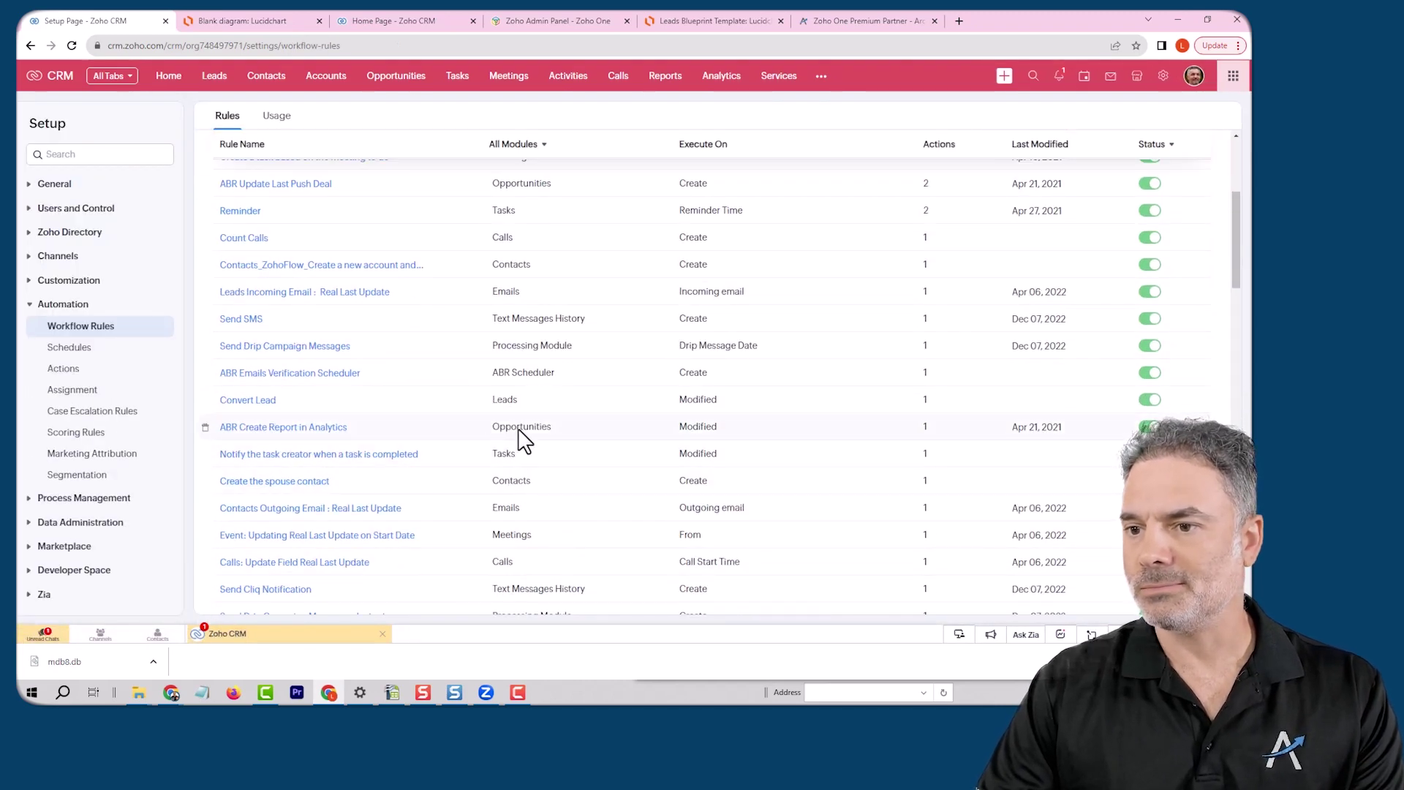
pyautogui.click(272, 400)
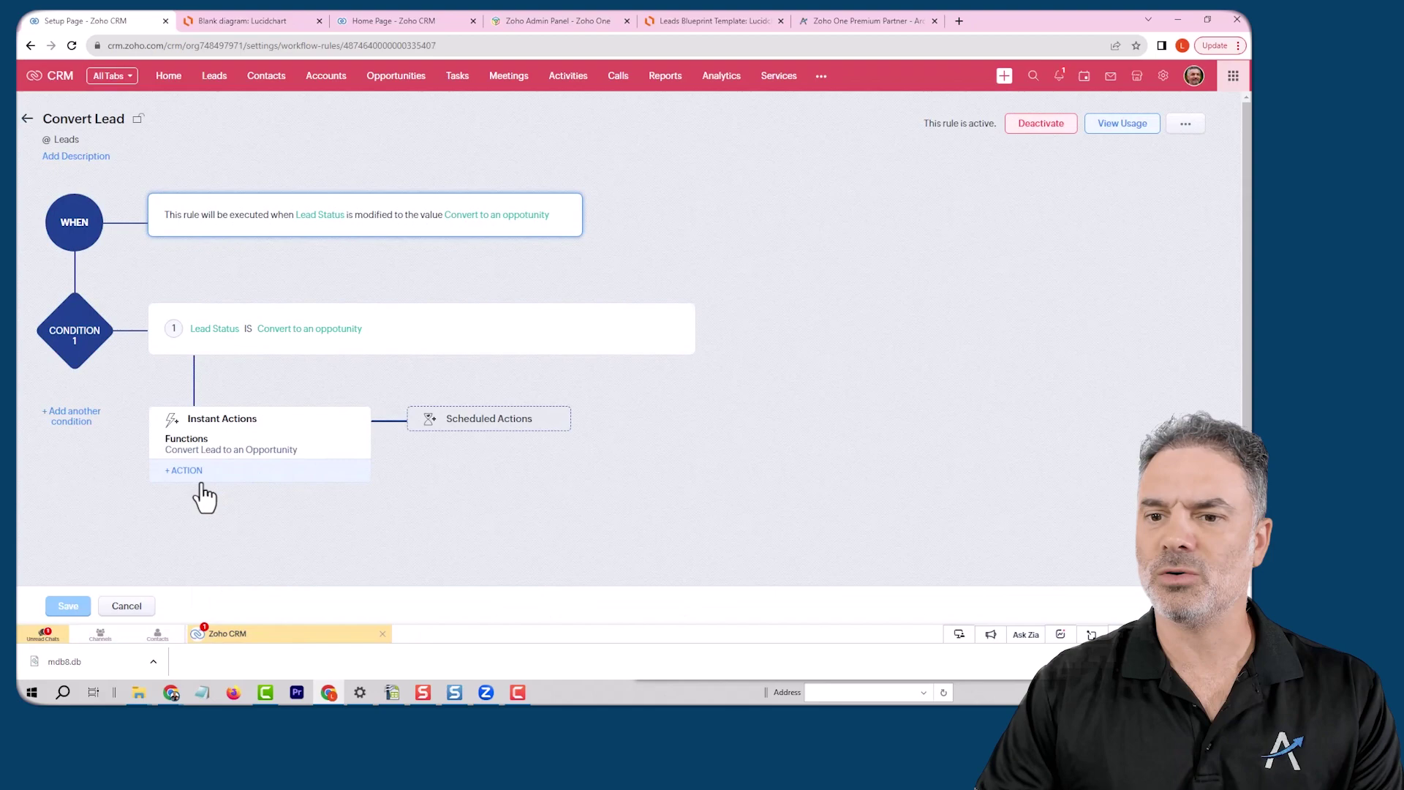
pyautogui.click(178, 476)
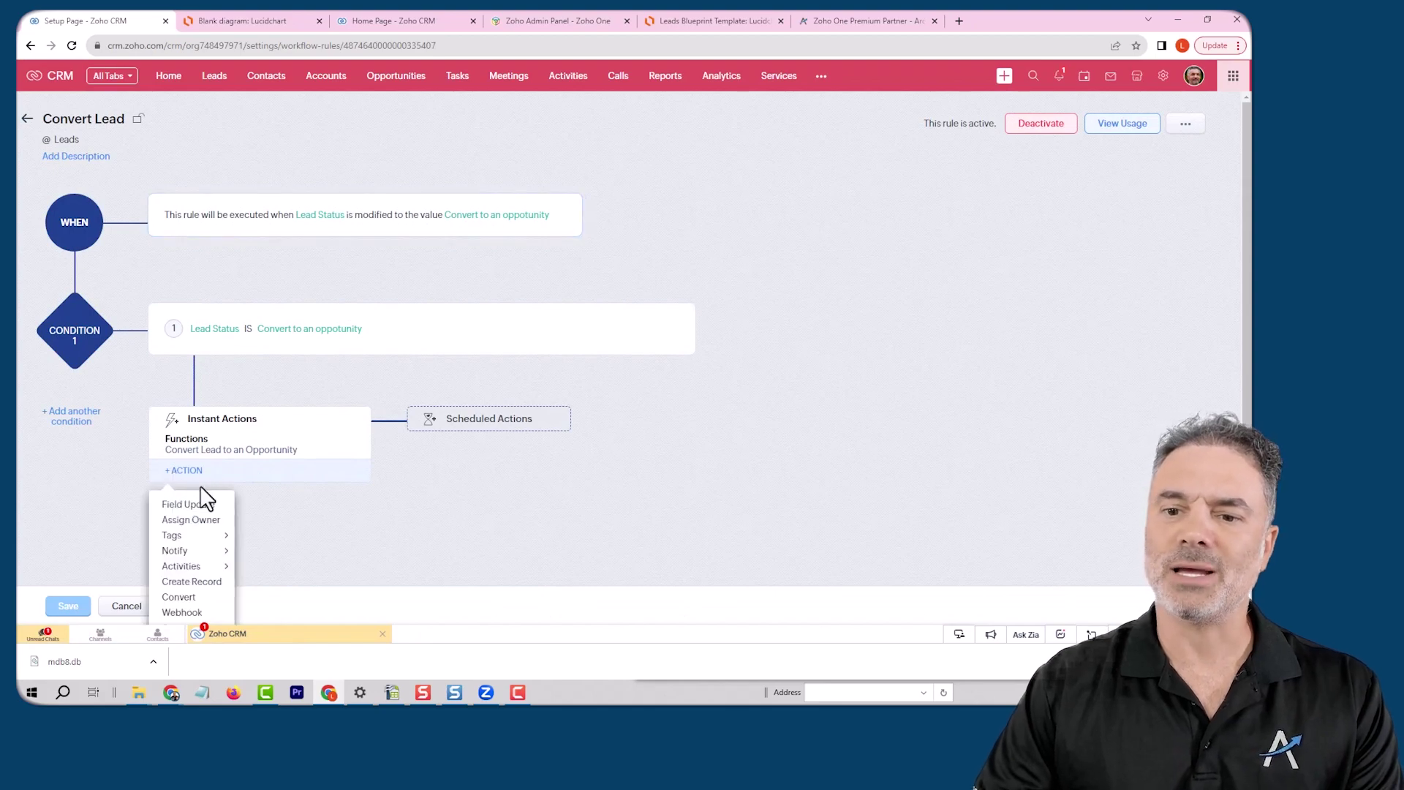
pyautogui.scroll(-1, 203, 471)
pyautogui.moveTo(210, 489)
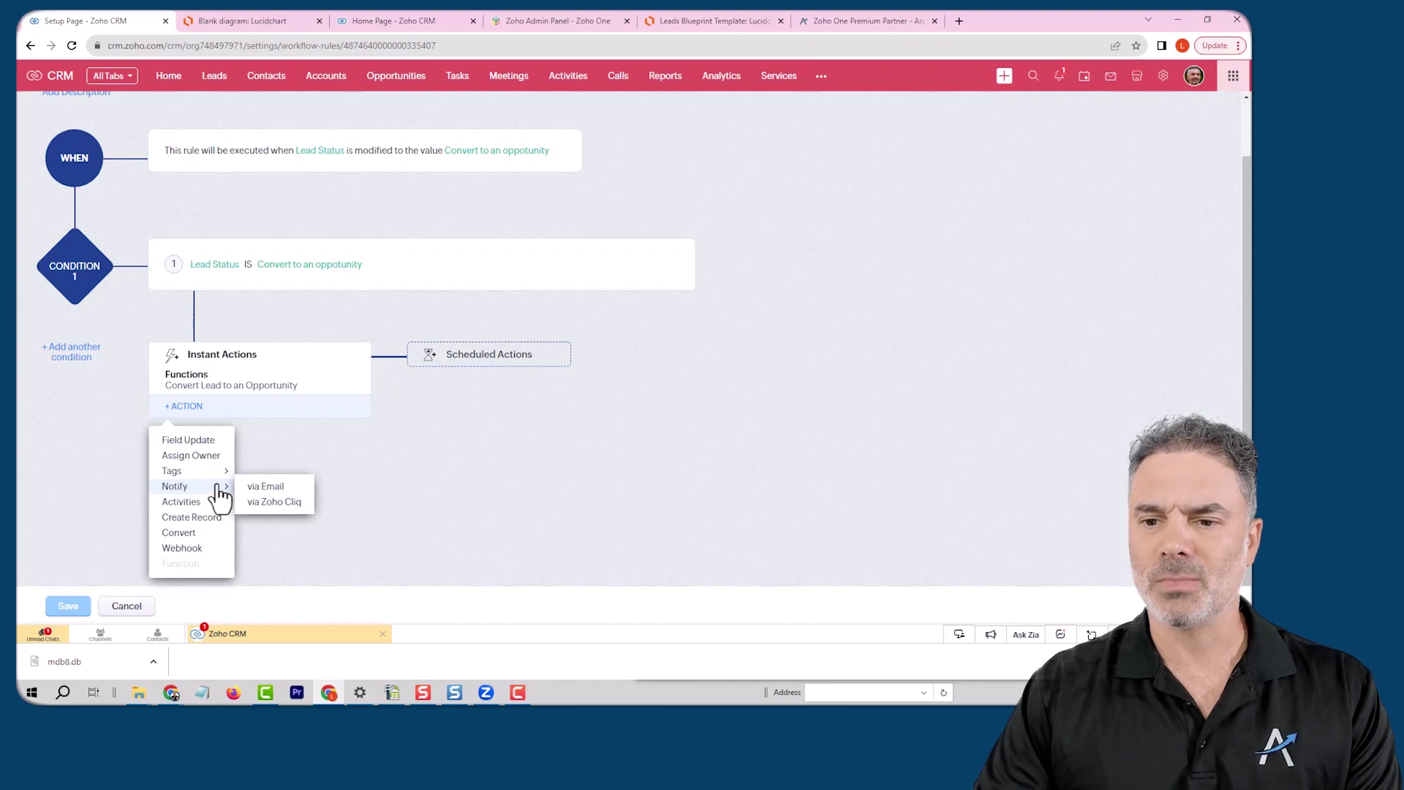
pyautogui.click(269, 486)
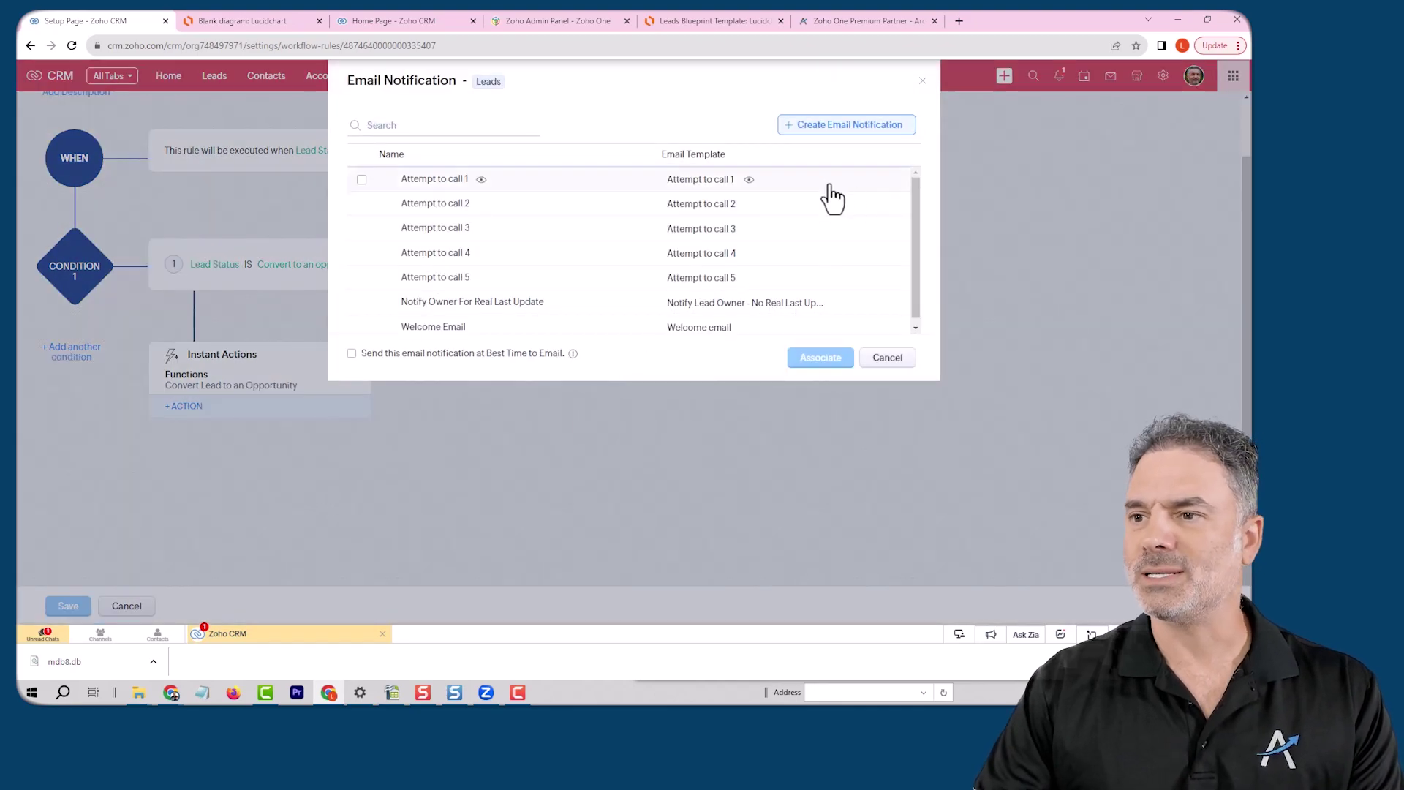
# Step: Start a new email notification and choose the Sales group as its recipient
pyautogui.click(842, 129)
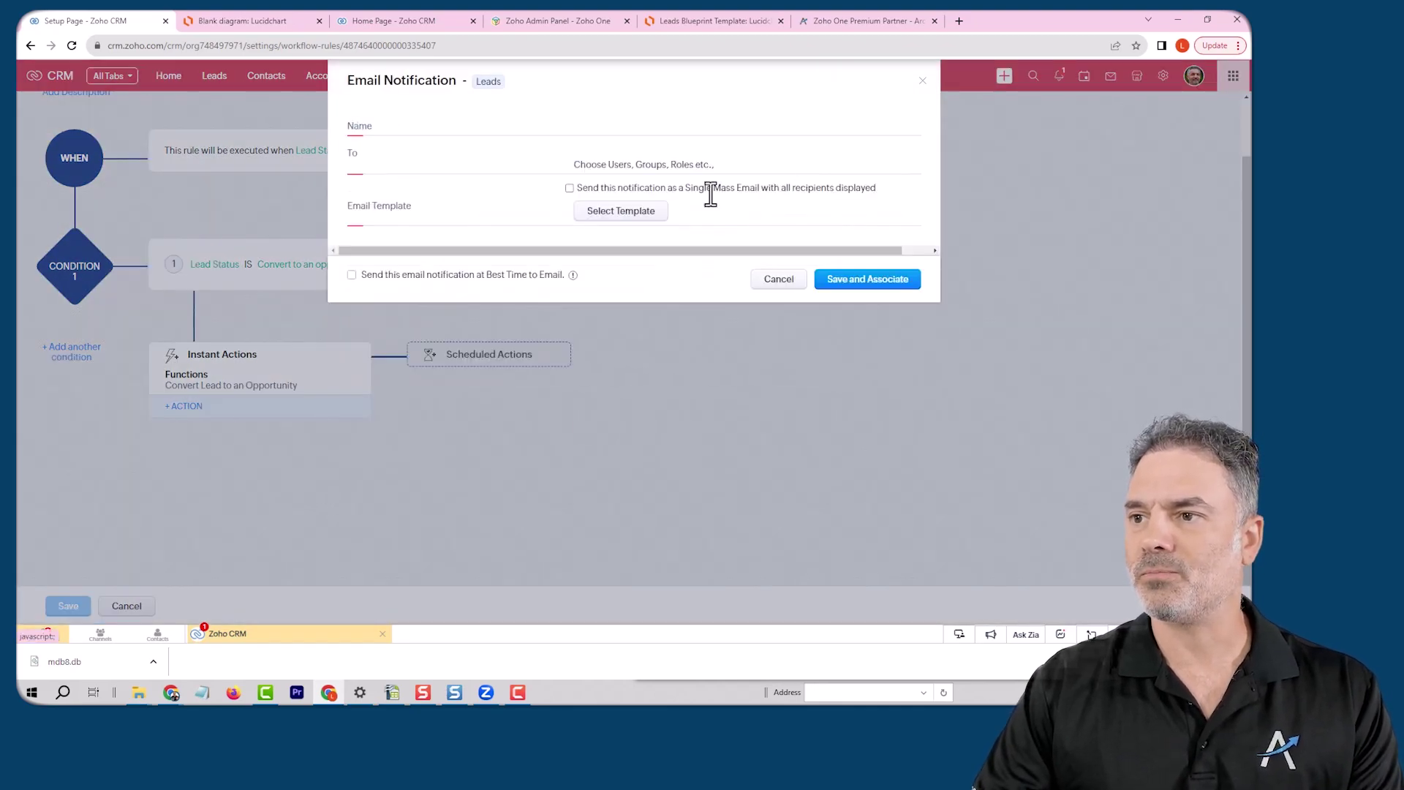
pyautogui.click(636, 163)
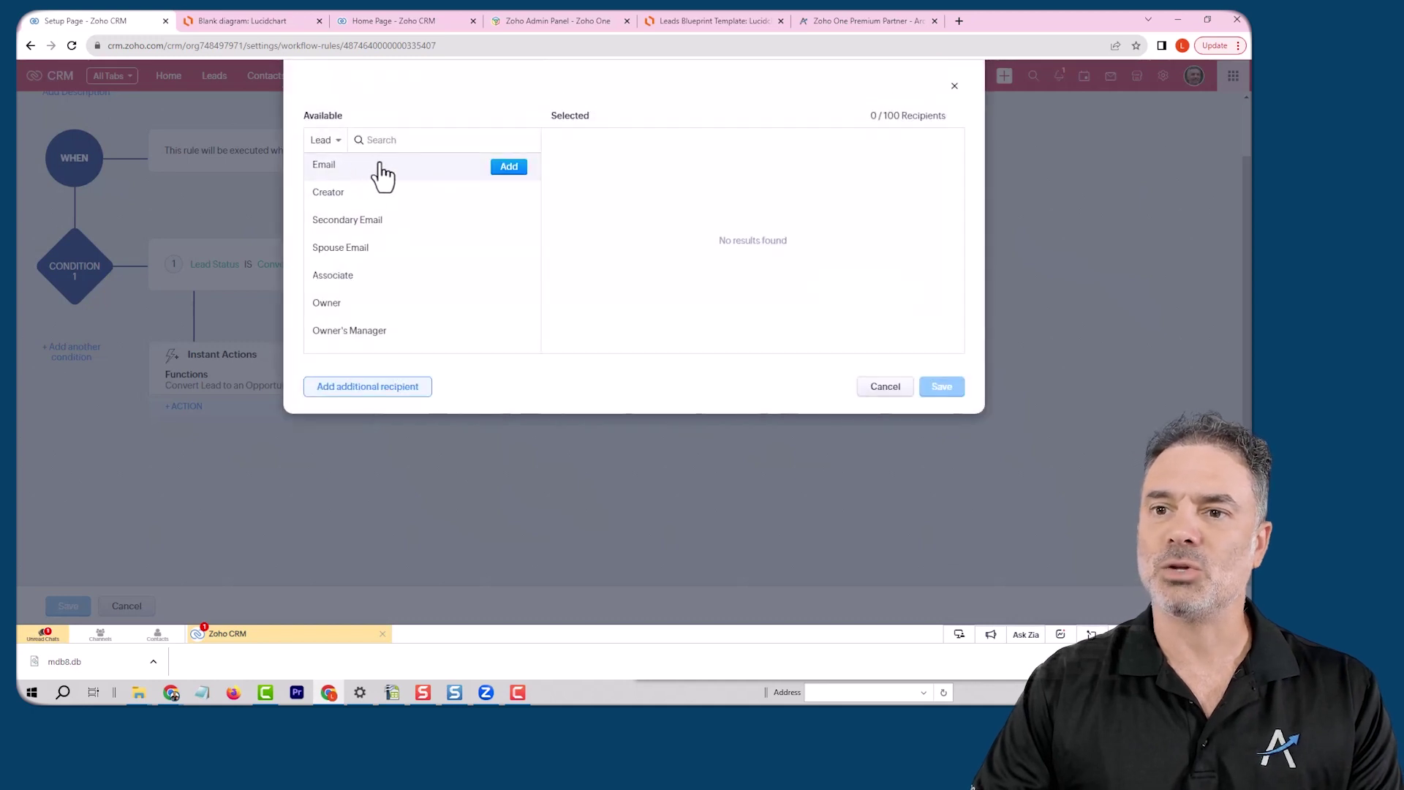
pyautogui.click(336, 143)
pyautogui.scroll(-5, 388, 260)
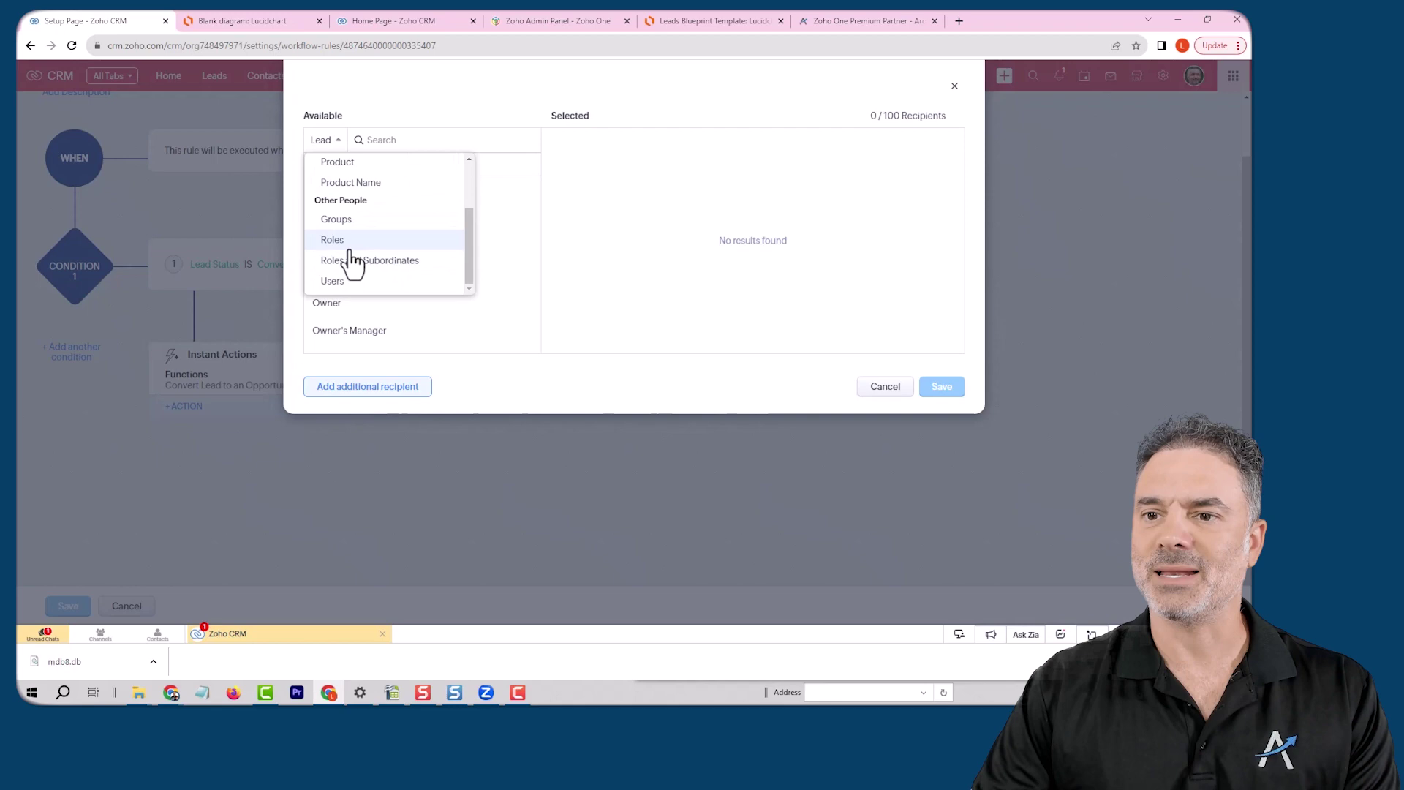
pyautogui.click(343, 221)
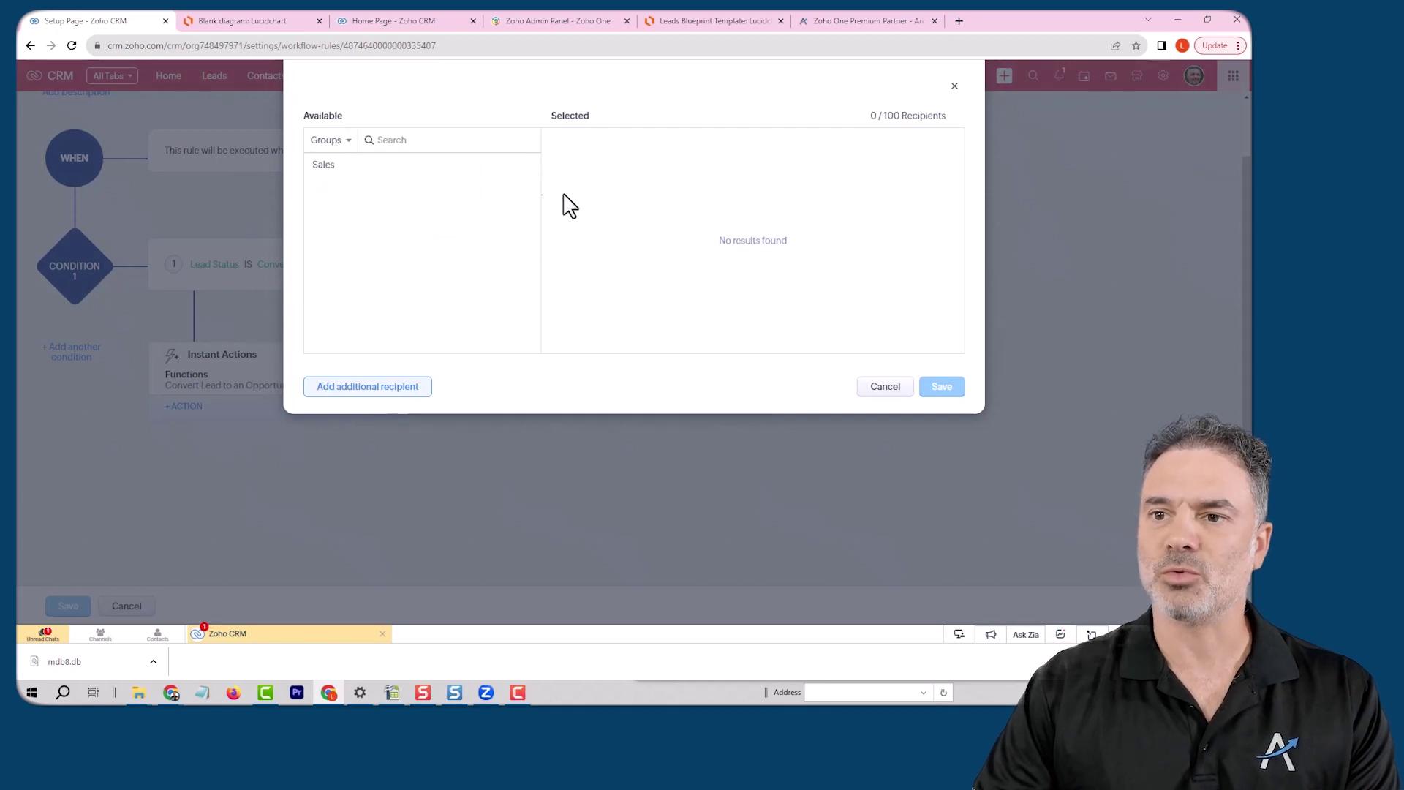
pyautogui.click(443, 169)
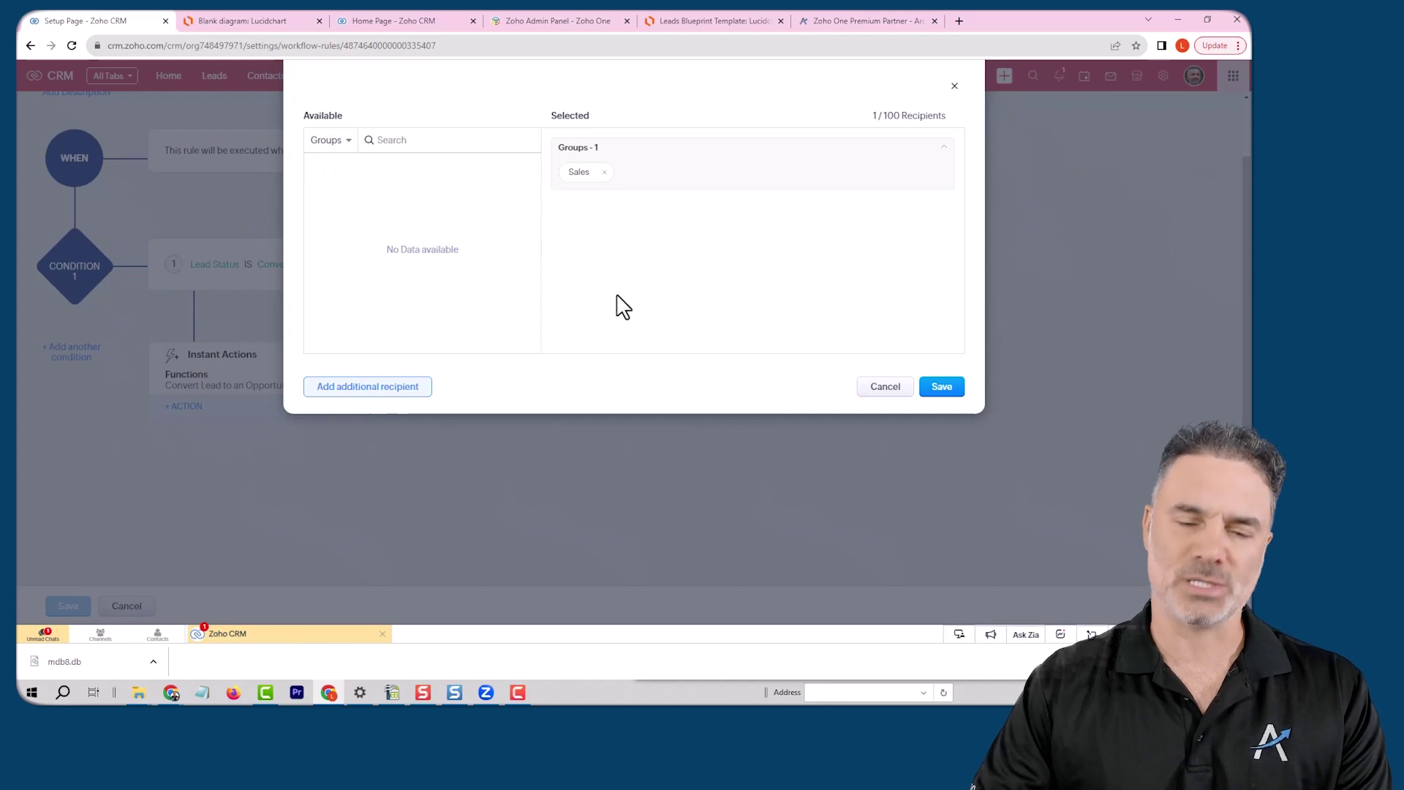
# Step: Discard the email notification without adding it and return to the Setup overview
pyautogui.click(885, 388)
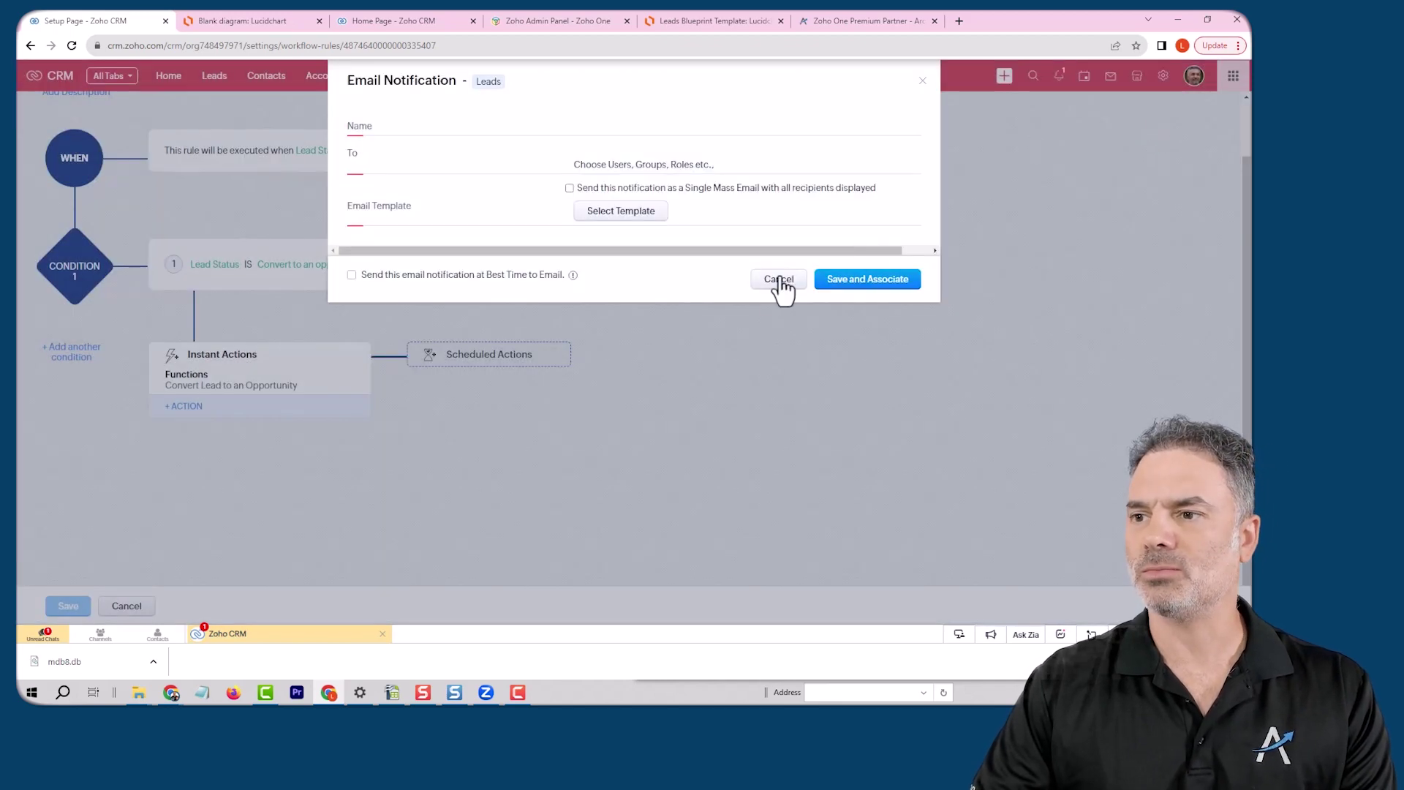
pyautogui.click(763, 282)
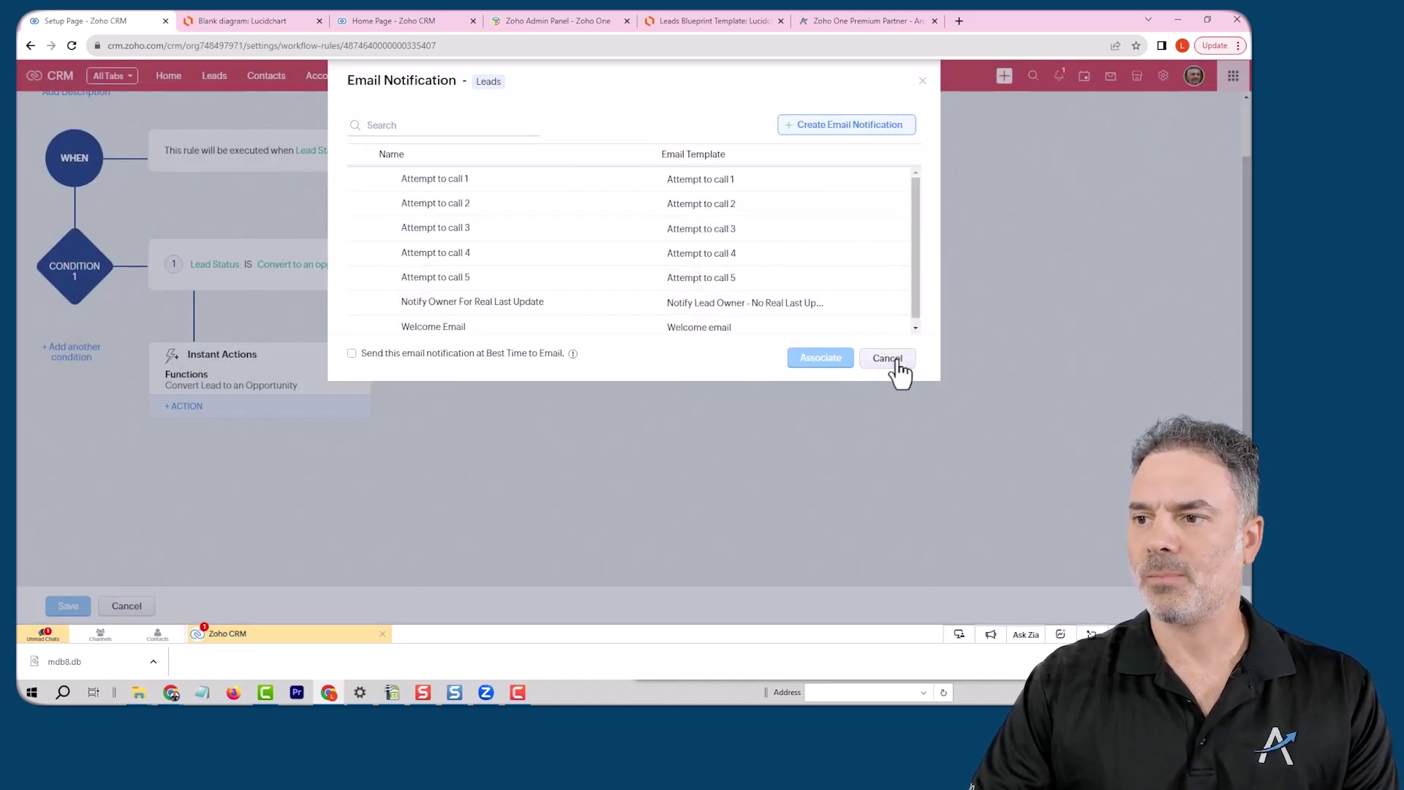
pyautogui.click(891, 360)
pyautogui.click(1161, 77)
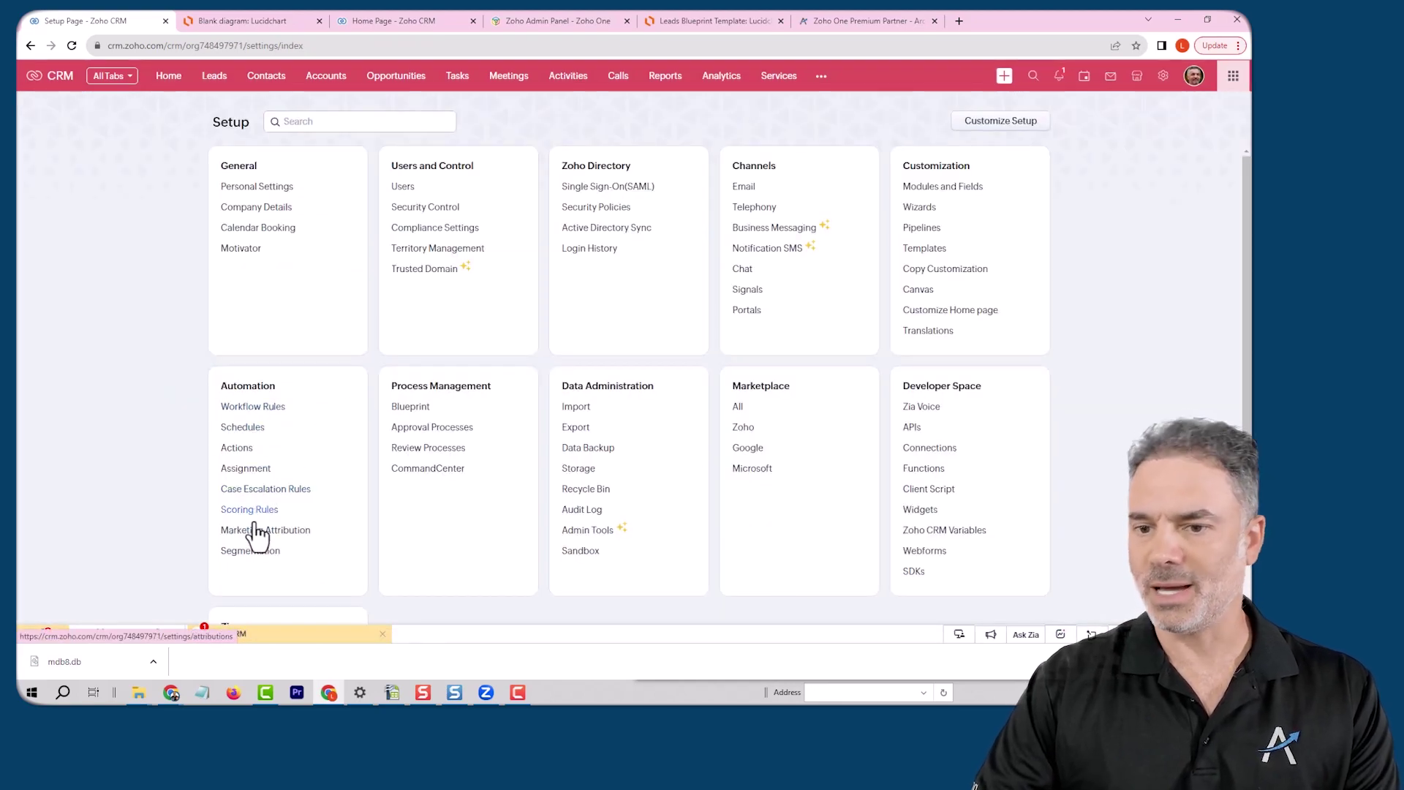
# Step: Create an assignment rule named 'New Leads' for the Leads module
pyautogui.click(248, 469)
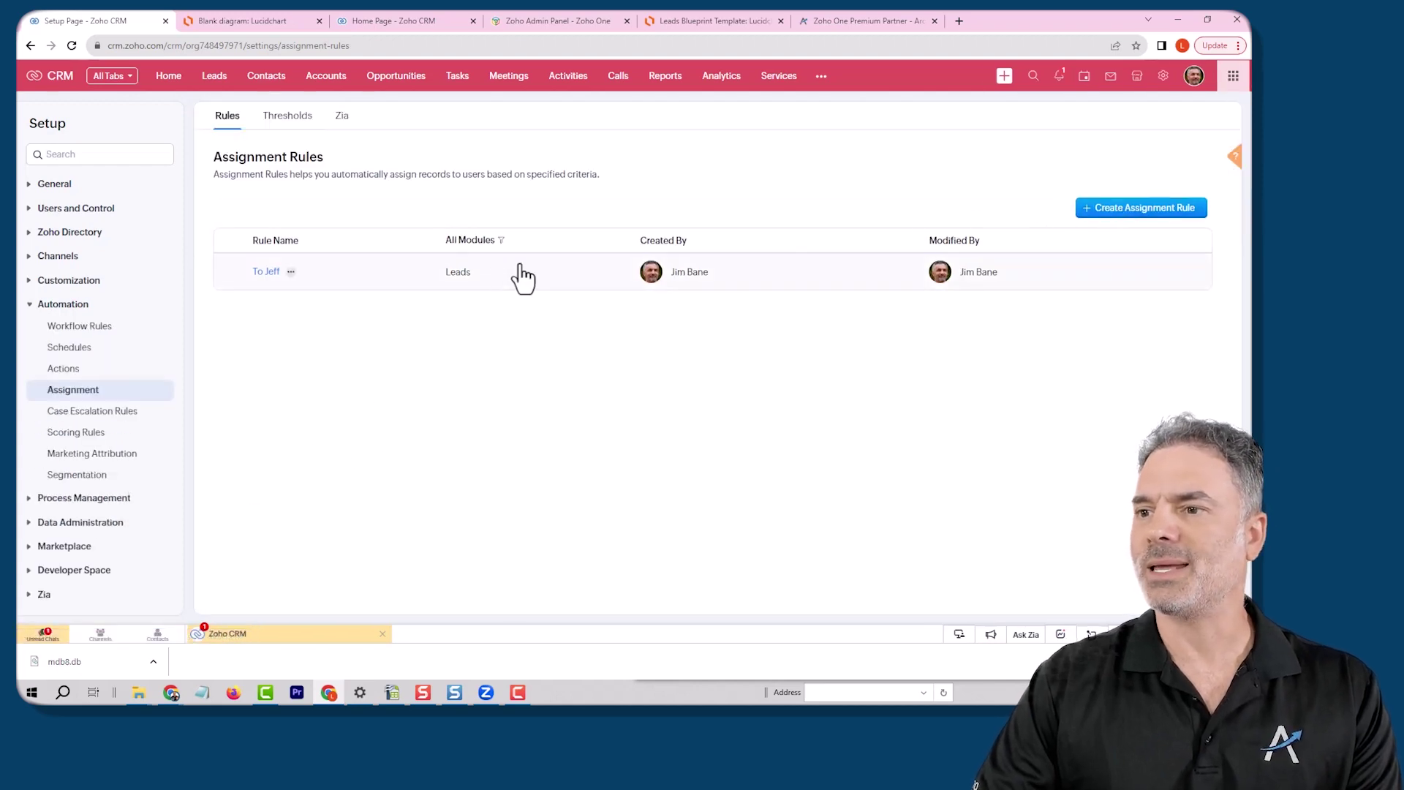
pyautogui.click(1111, 209)
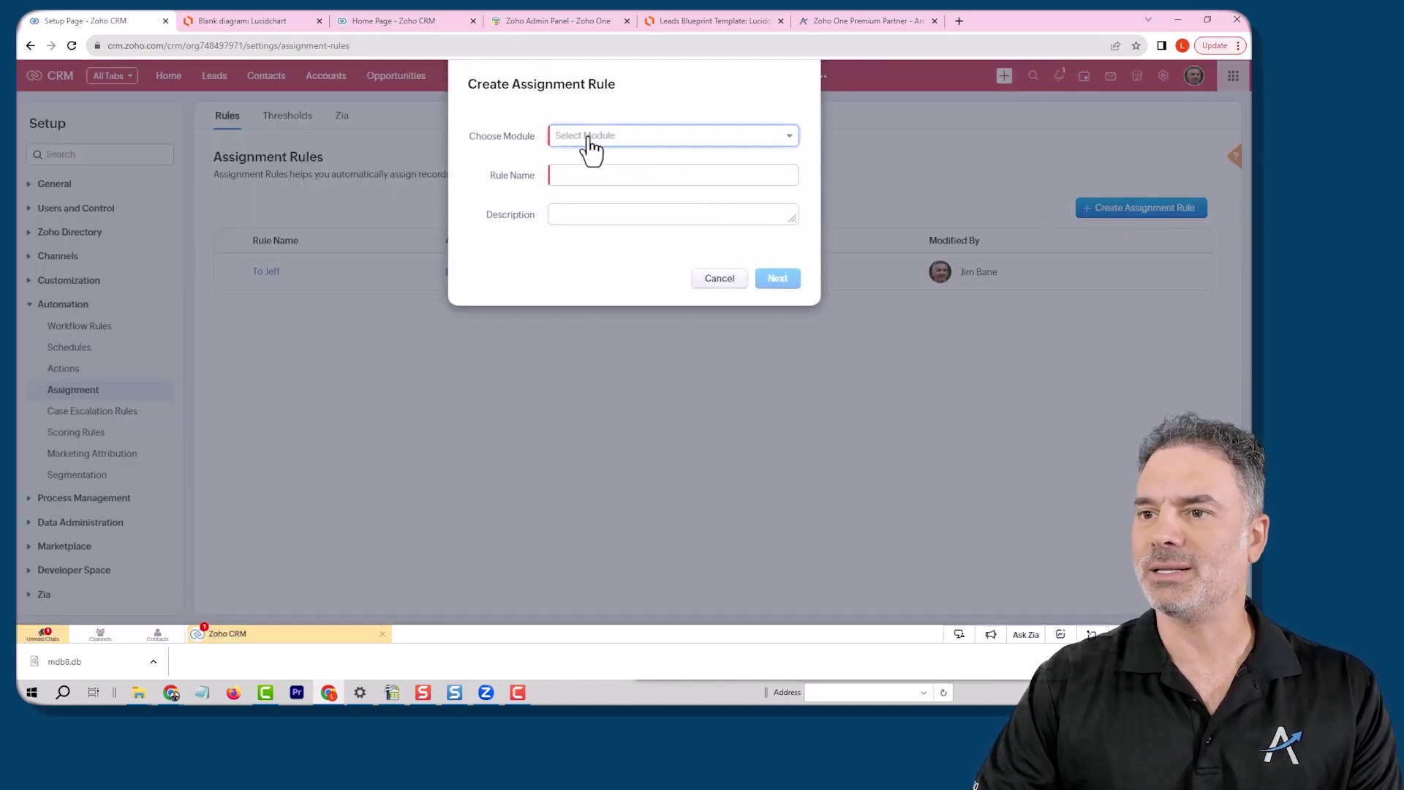
pyautogui.click(589, 137)
pyautogui.click(584, 184)
pyautogui.write('New Leads')
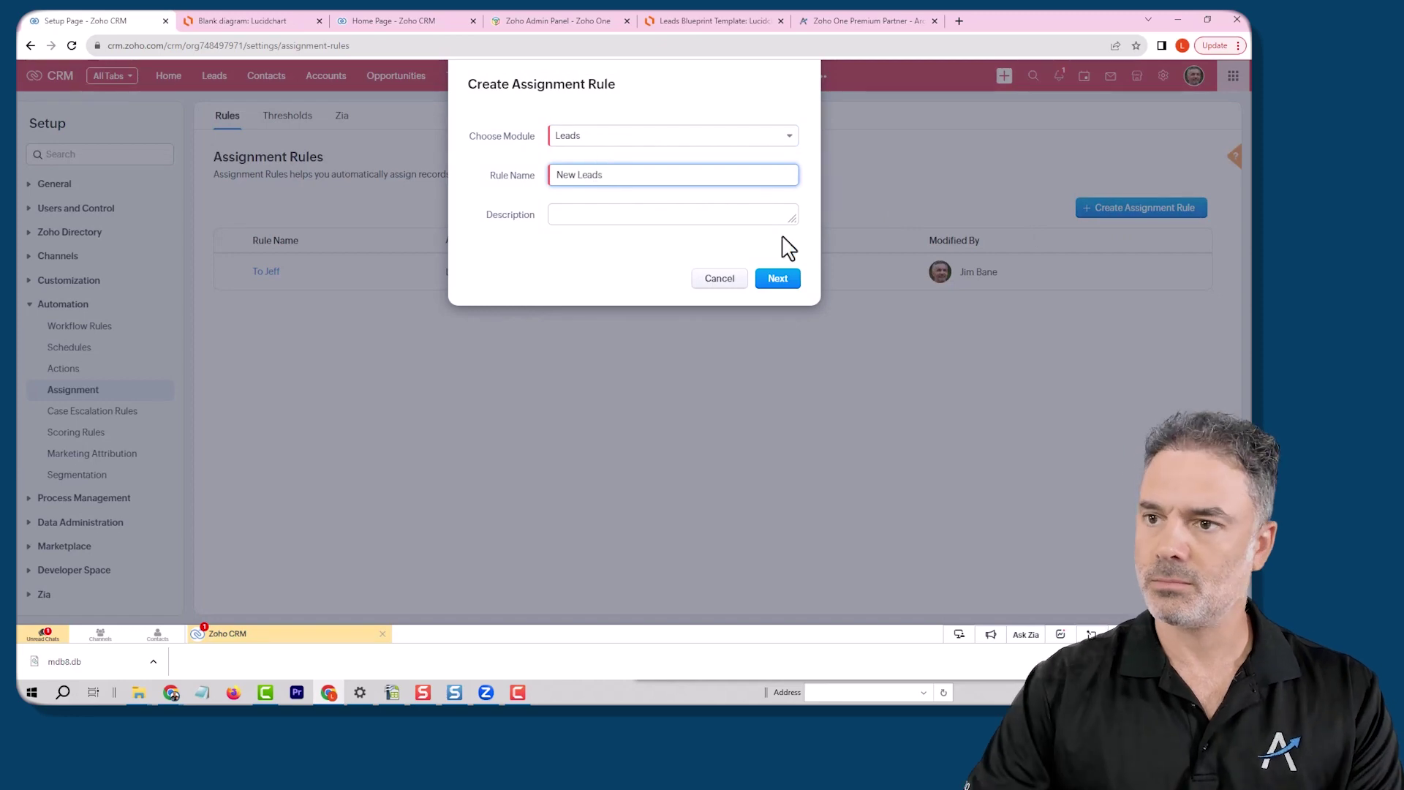
pyautogui.click(778, 278)
# Step: Set the rule entry to assign all records round-robin to the Sales group
pyautogui.click(256, 344)
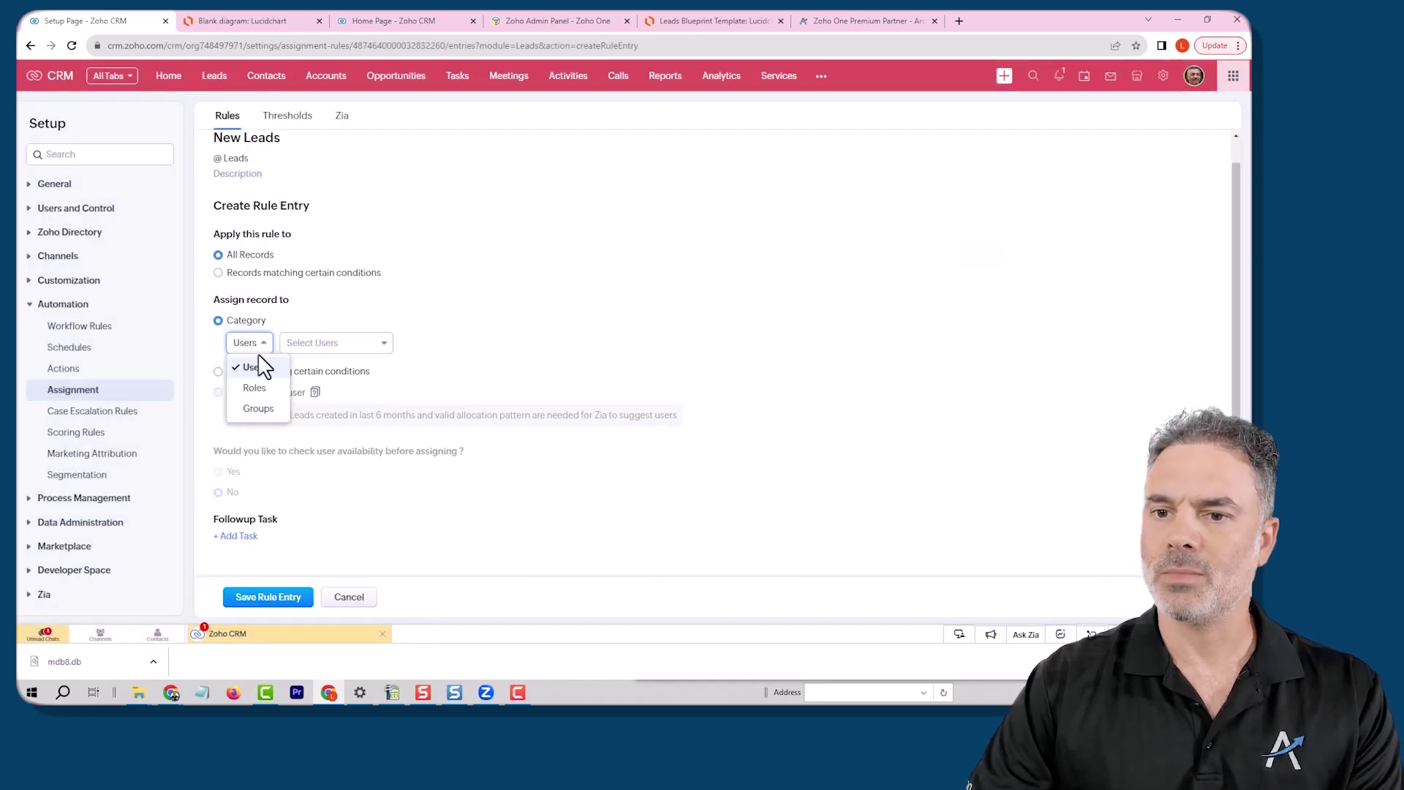
pyautogui.click(264, 413)
pyautogui.click(339, 350)
pyautogui.click(324, 386)
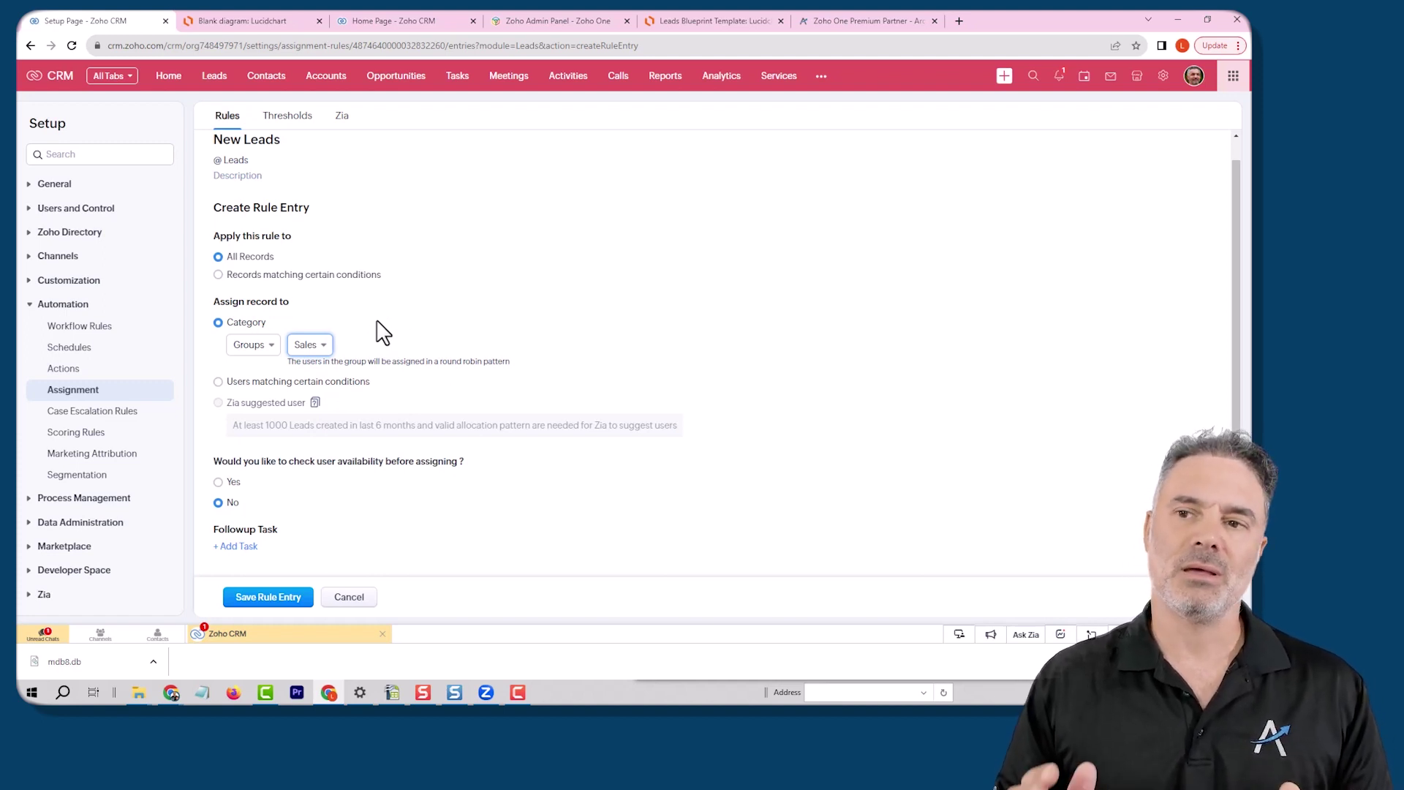
# Step: Switch back to the Lucidchart flowchart browser tab
pyautogui.click(278, 22)
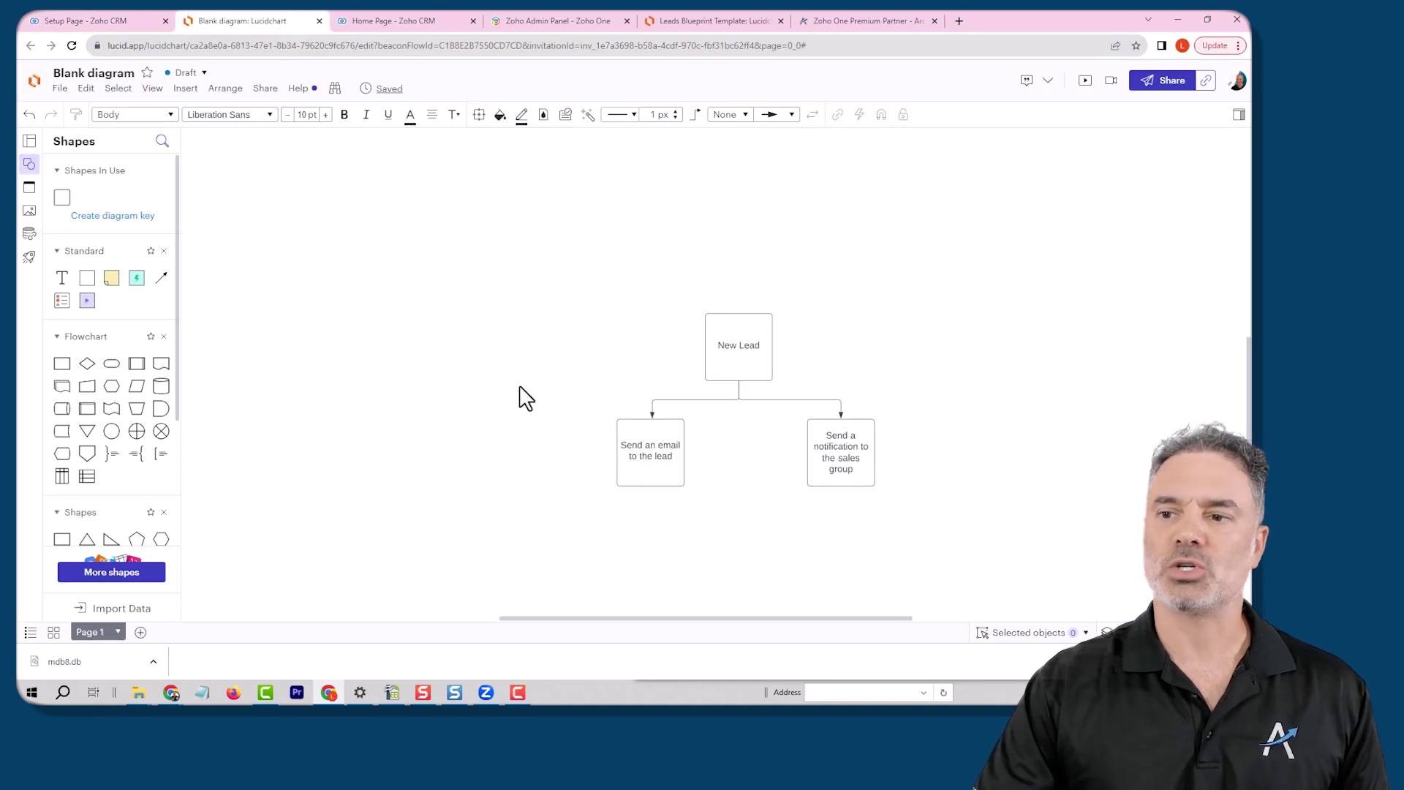